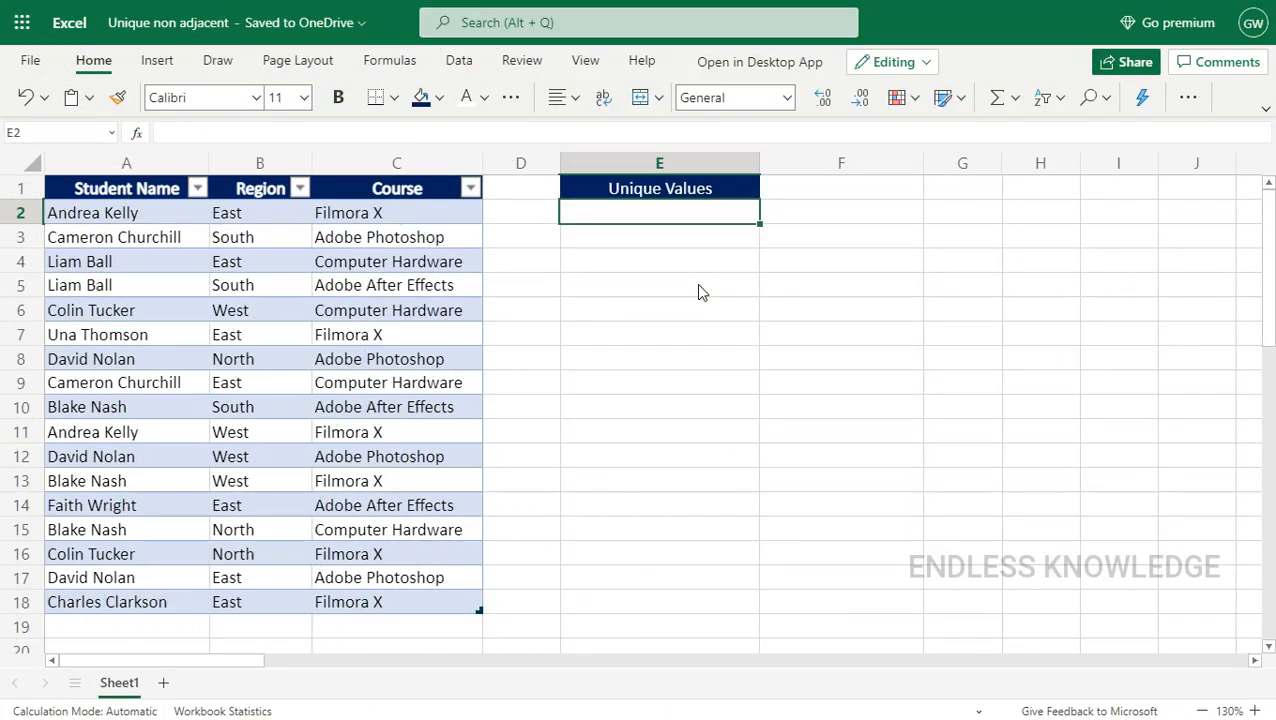
# Enter =UNIQUE(A2:A18) in cell E2 to list the distinct student names.
pyautogui.write('=uni')
pyautogui.press('Down')
pyautogui.press('Down')
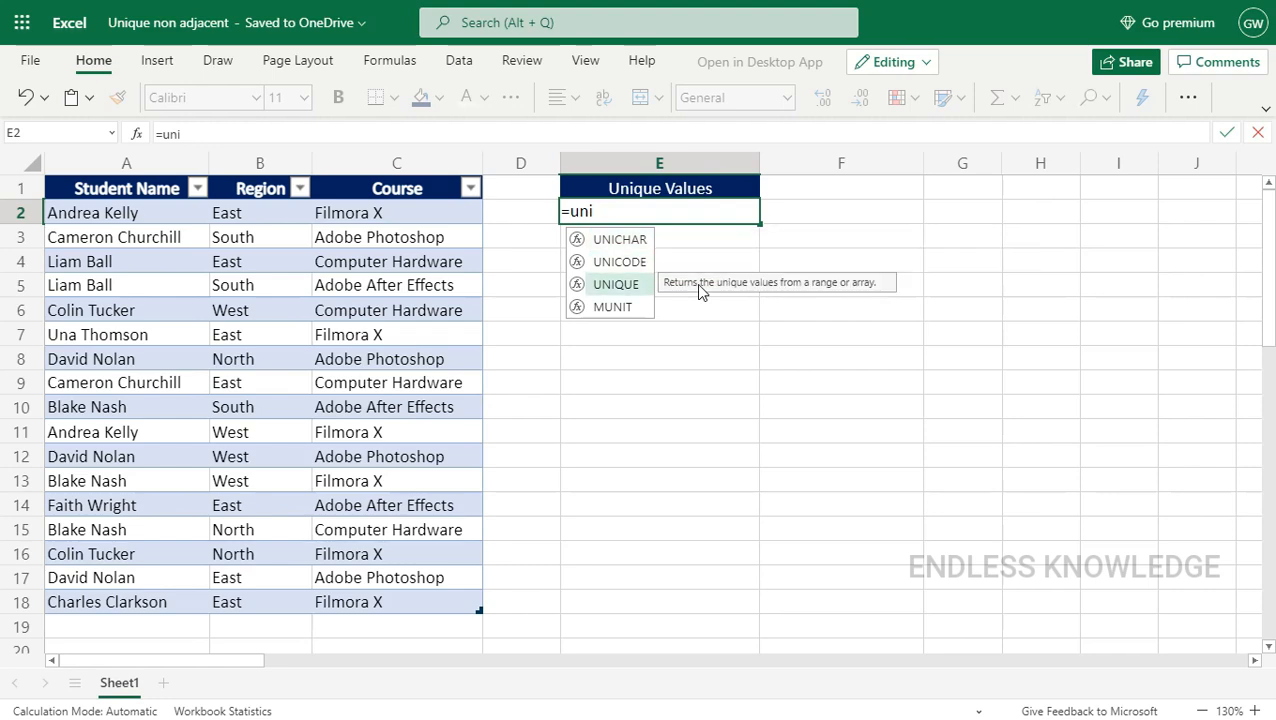
pyautogui.press('Tab')
pyautogui.moveTo(145, 214); pyautogui.dragTo(152, 601)
pyautogui.press('Return')
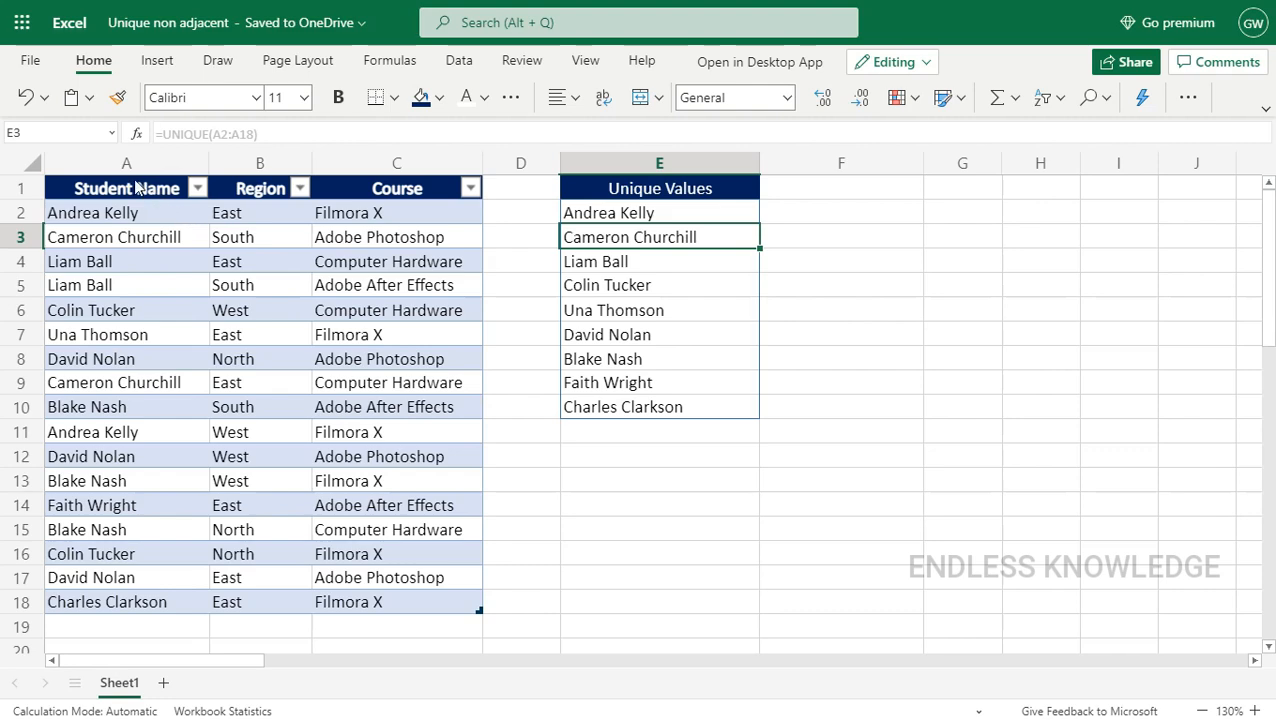
# Compare the adjacent Student Name and Region columns with the non-adjacent Student Name and Course columns by selecting each pair.
pyautogui.moveTo(135, 163); pyautogui.dragTo(265, 168)
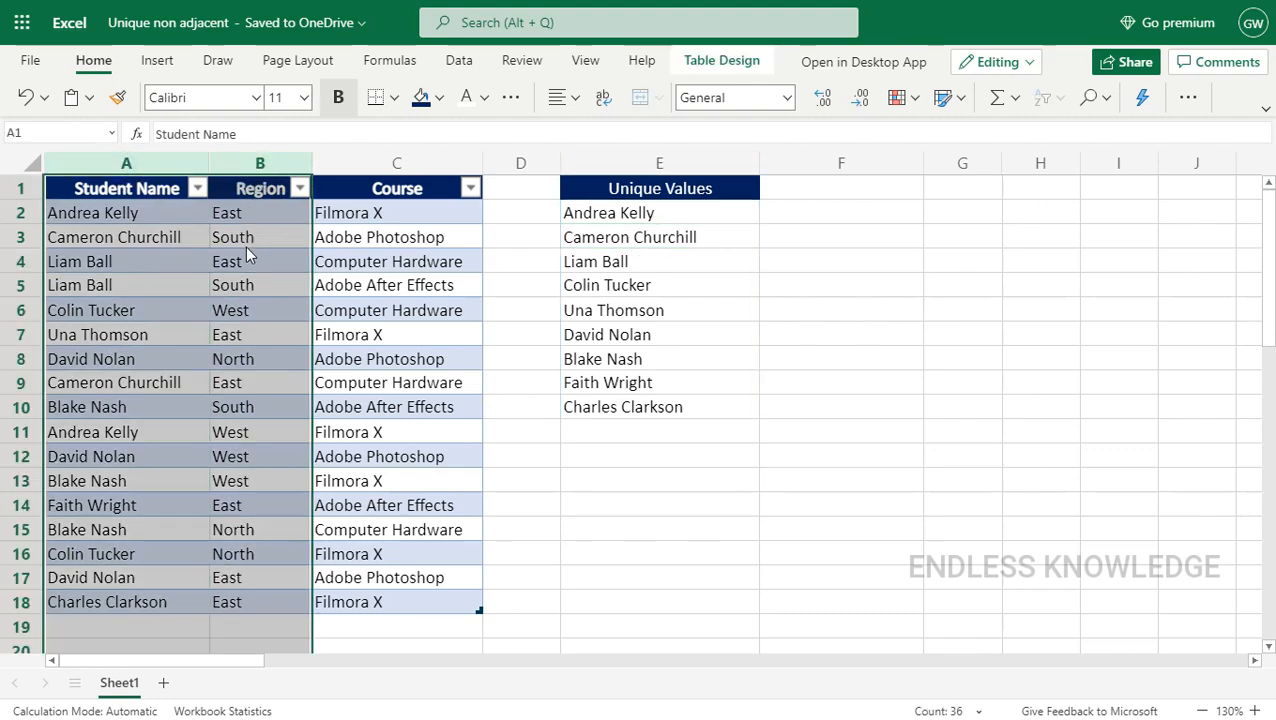
pyautogui.click(137, 164)
pyautogui.moveTo(218, 164); pyautogui.dragTo(273, 182)
pyautogui.click(168, 163)
pyautogui.keyDown('ctrl'); pyautogui.click(376, 164); pyautogui.keyUp('ctrl')
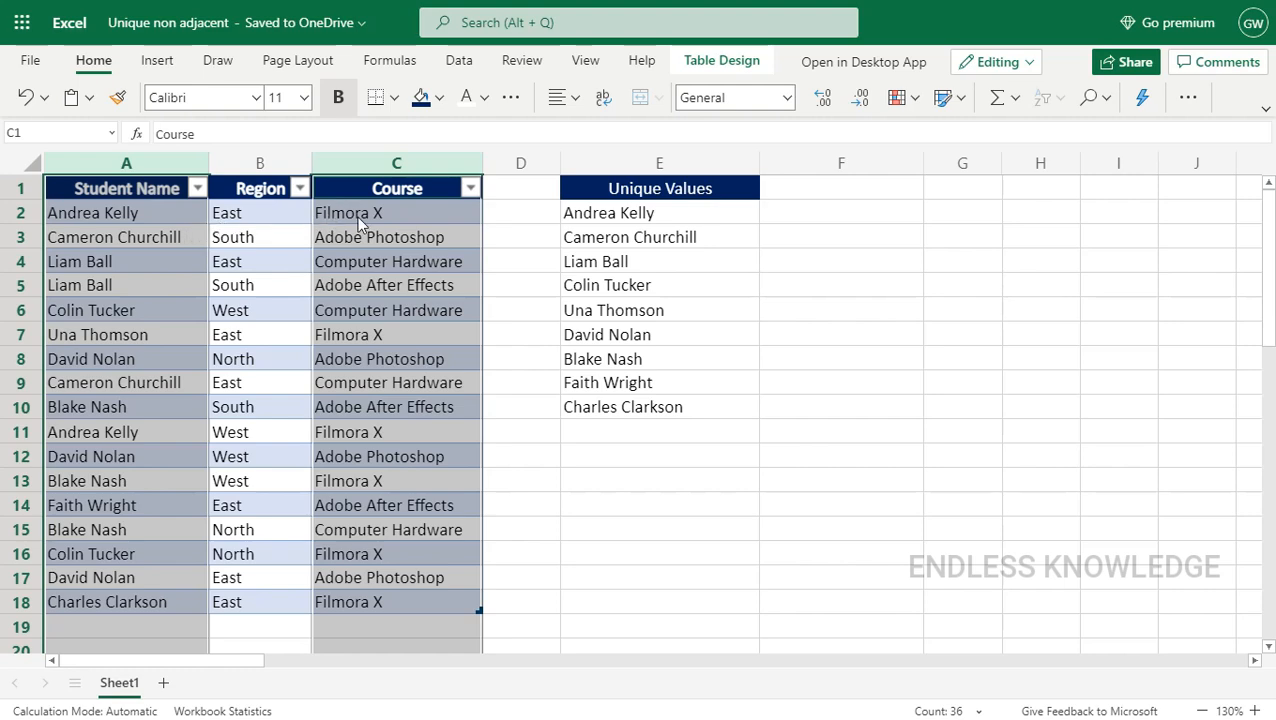
pyautogui.moveTo(127, 163); pyautogui.dragTo(264, 163)
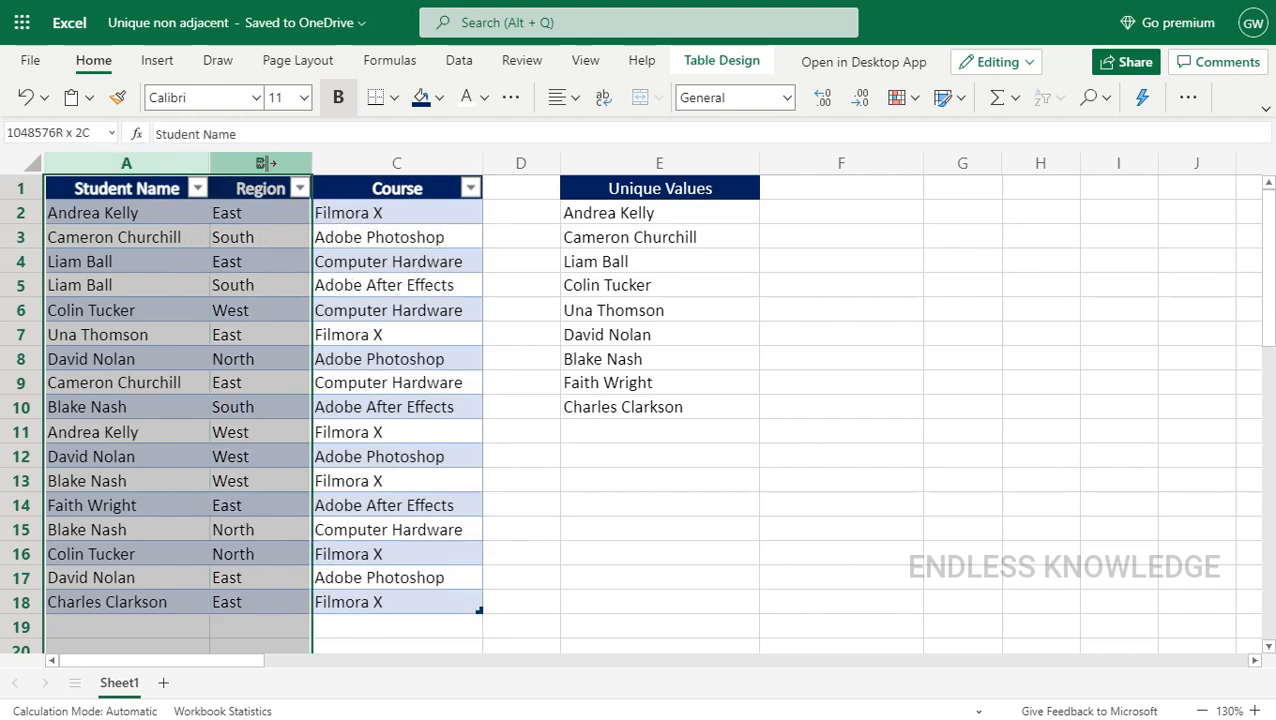
pyautogui.click(175, 163)
pyautogui.keyDown('ctrl'); pyautogui.click(347, 163); pyautogui.keyUp('ctrl')
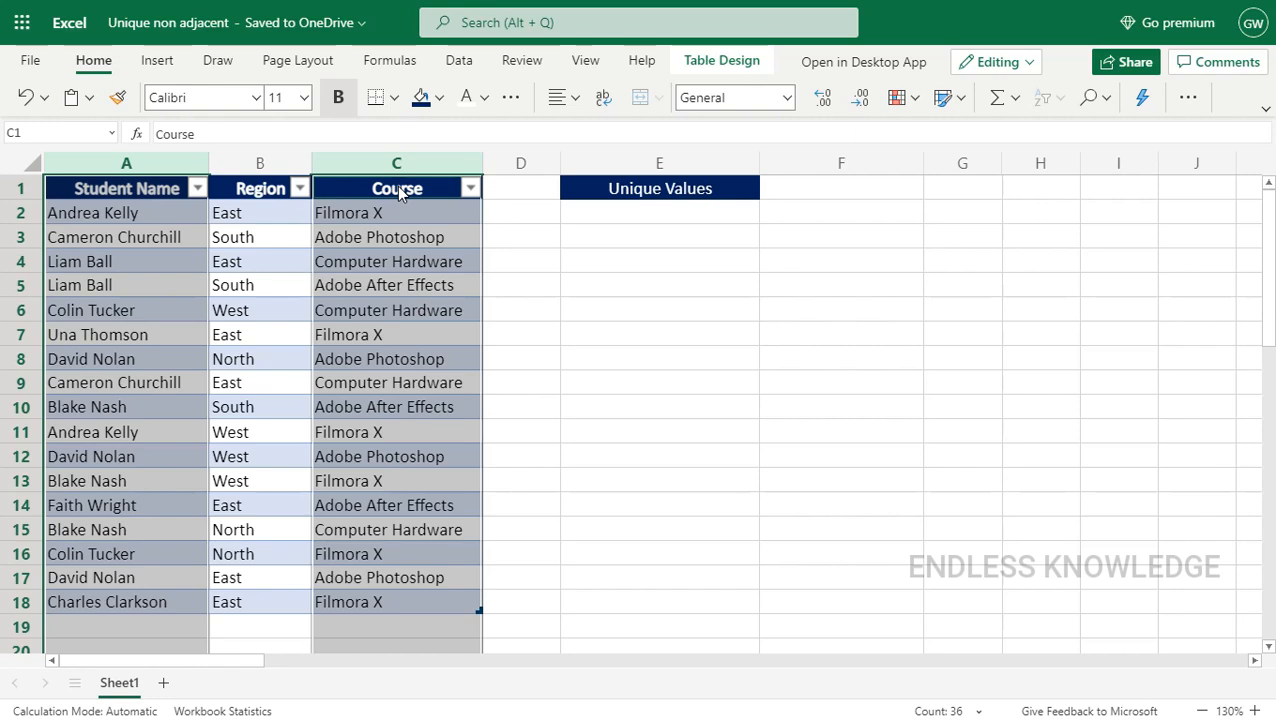
pyautogui.click(185, 163)
pyautogui.click(368, 165)
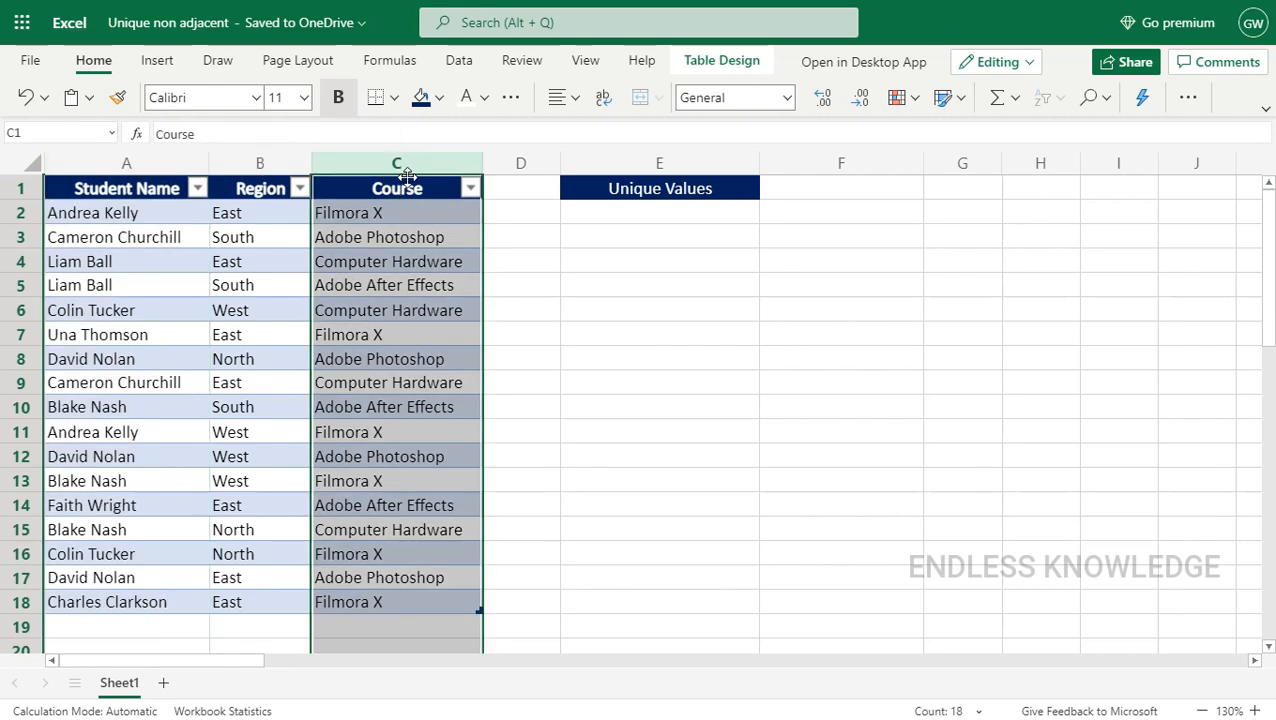
# Enter =INDEX(Table1,,{1,3}) in cell E2 to return the Student Name and Course columns with no row number given.
pyautogui.click(629, 220)
pyautogui.write('=inde')
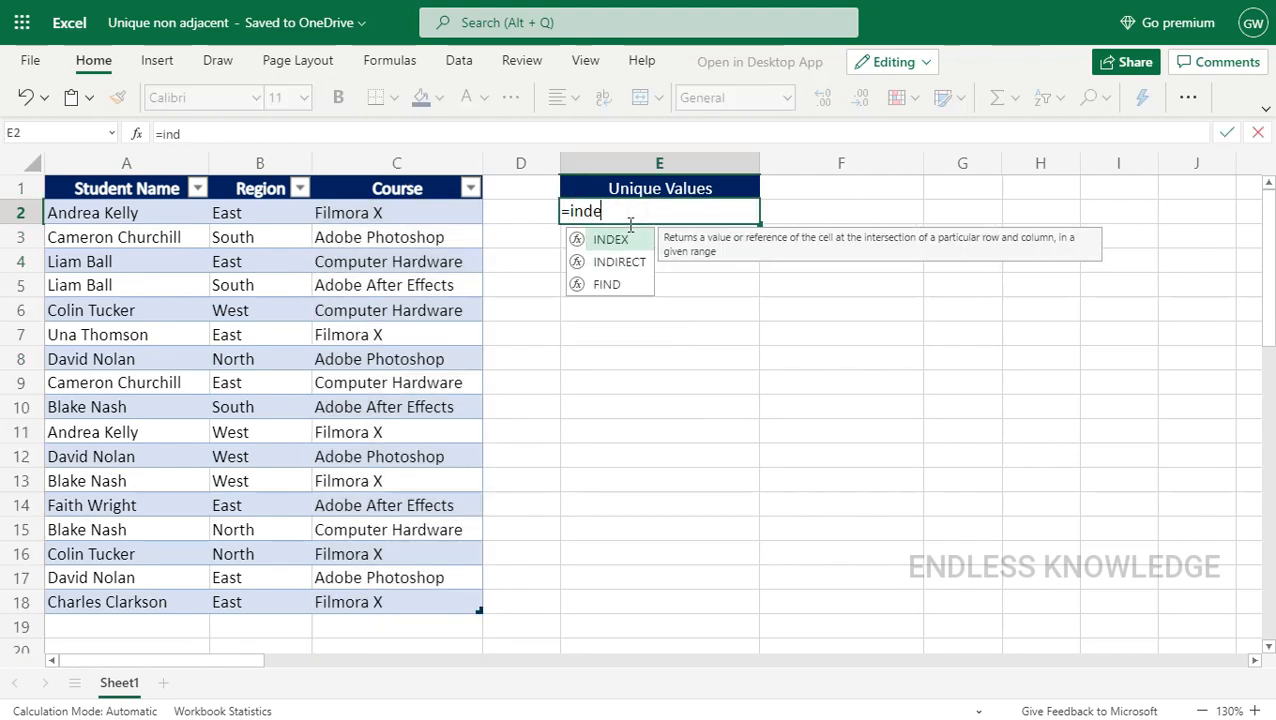
pyautogui.press('Tab')
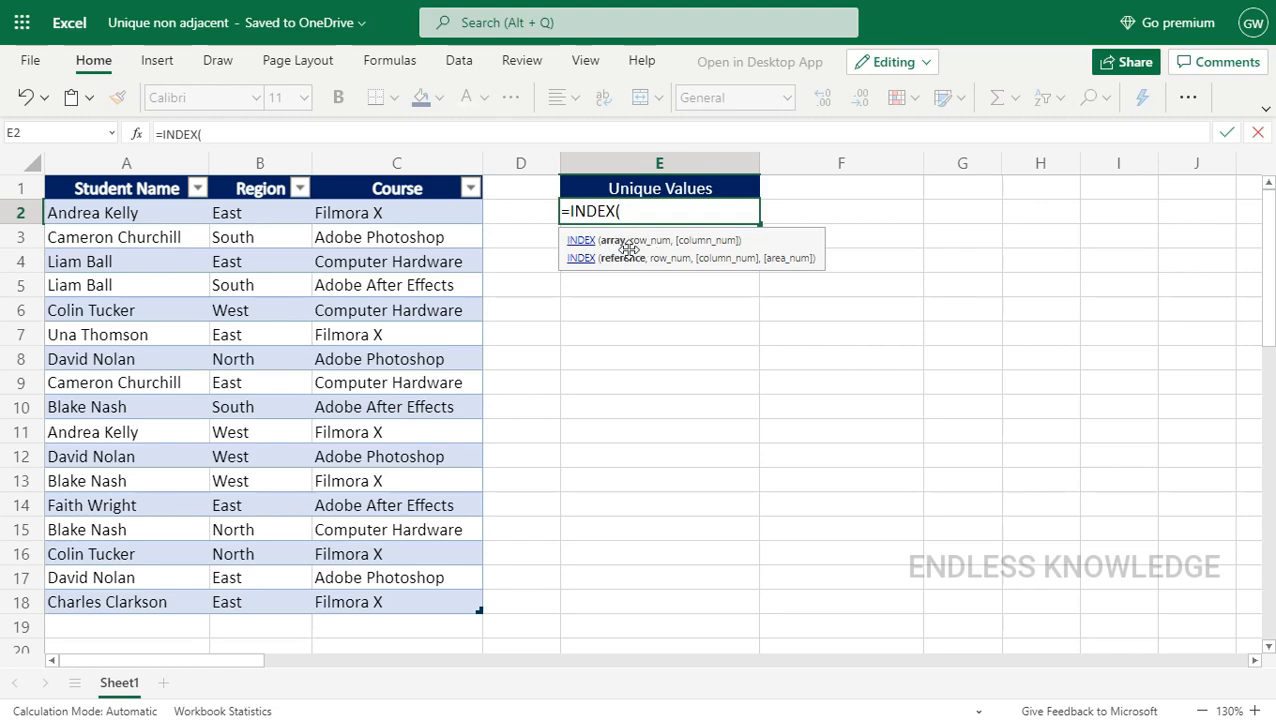
pyautogui.moveTo(160, 214); pyautogui.dragTo(388, 592)
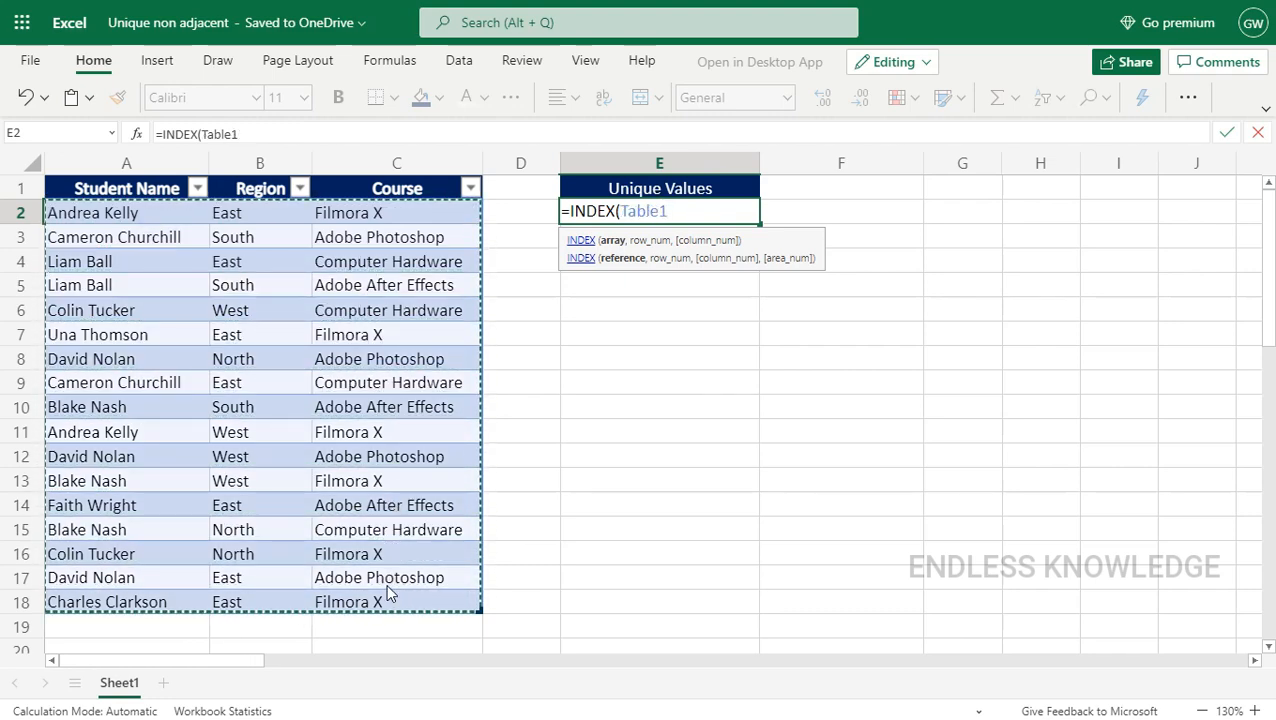
pyautogui.write(',')
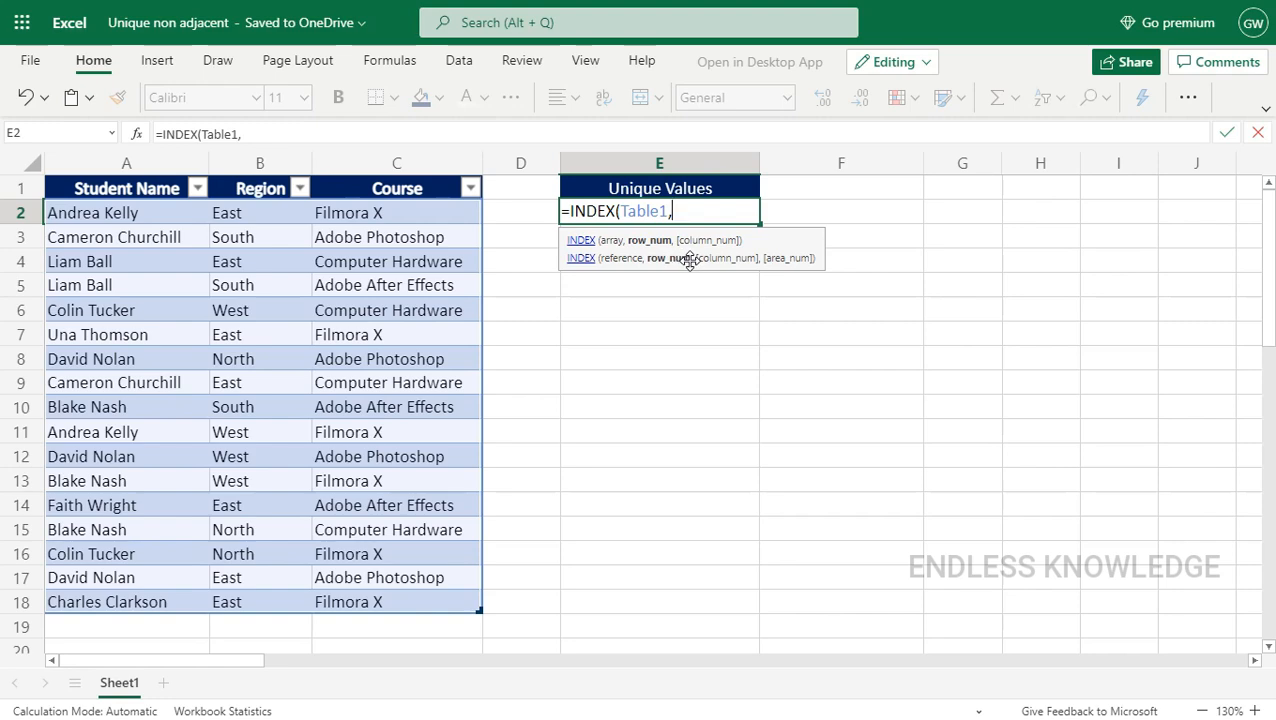
pyautogui.write(',')
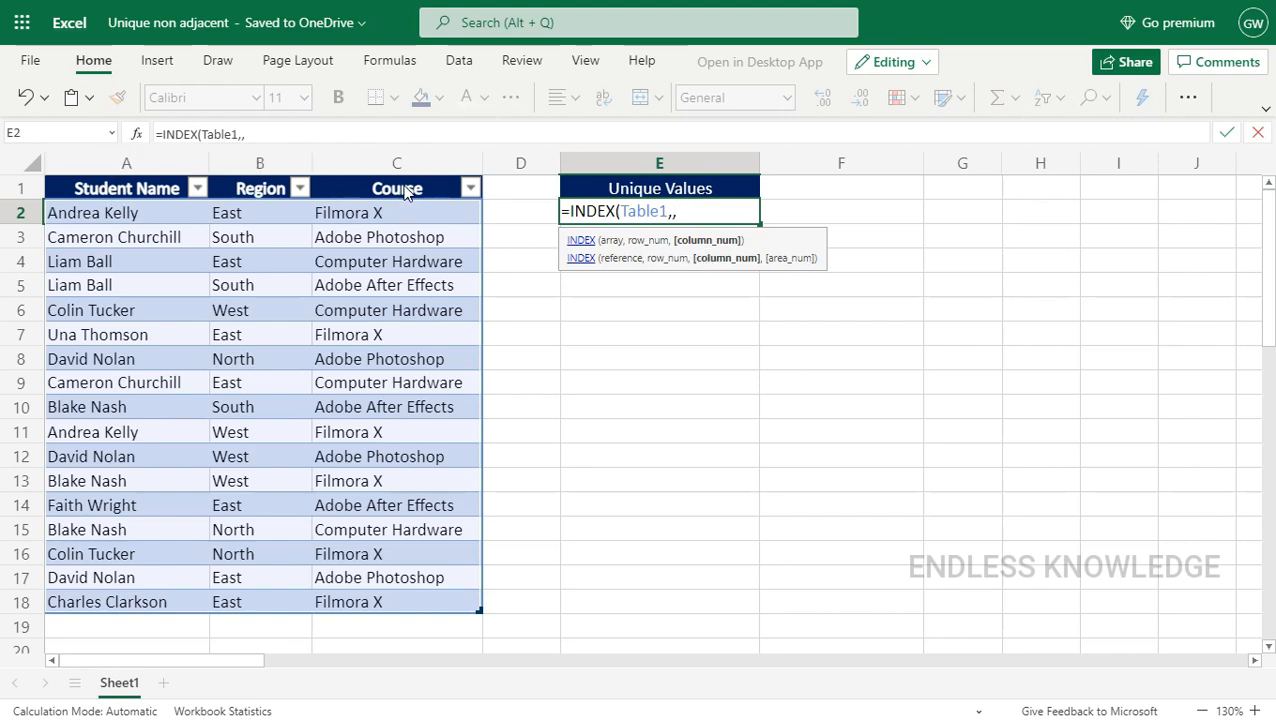
pyautogui.write('{1,3')
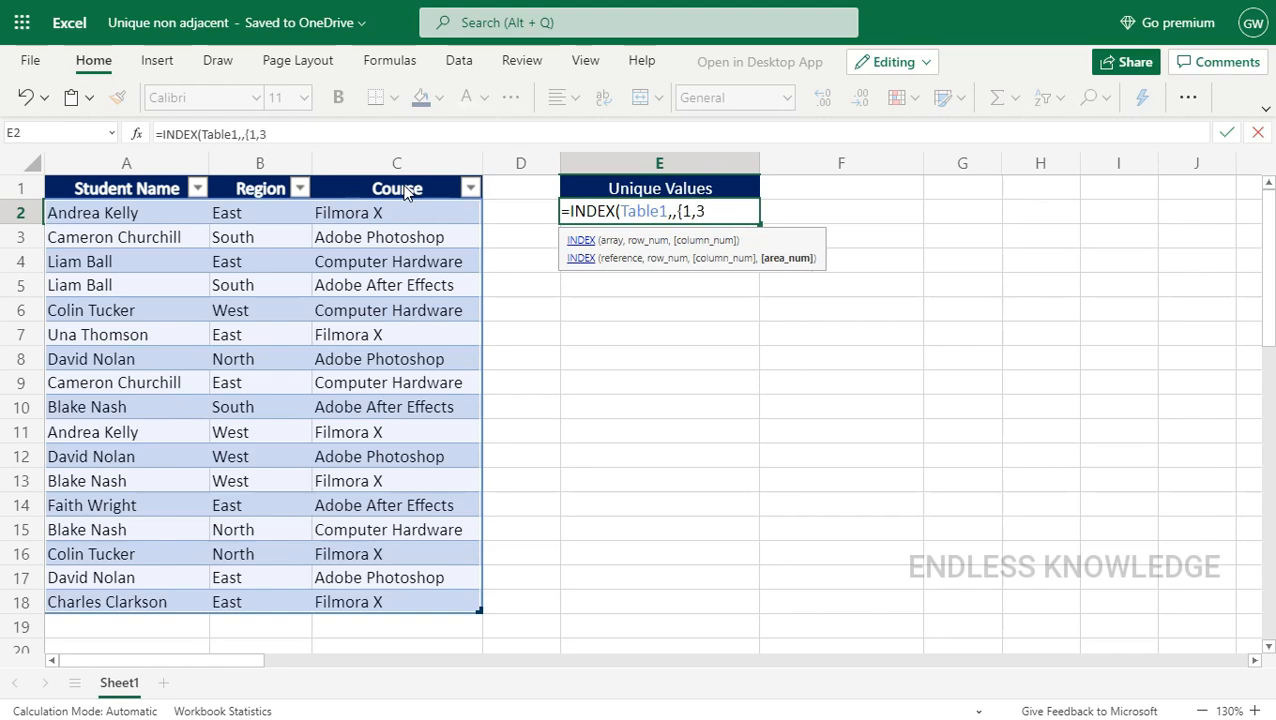
pyautogui.write('})')
pyautogui.press('Return')
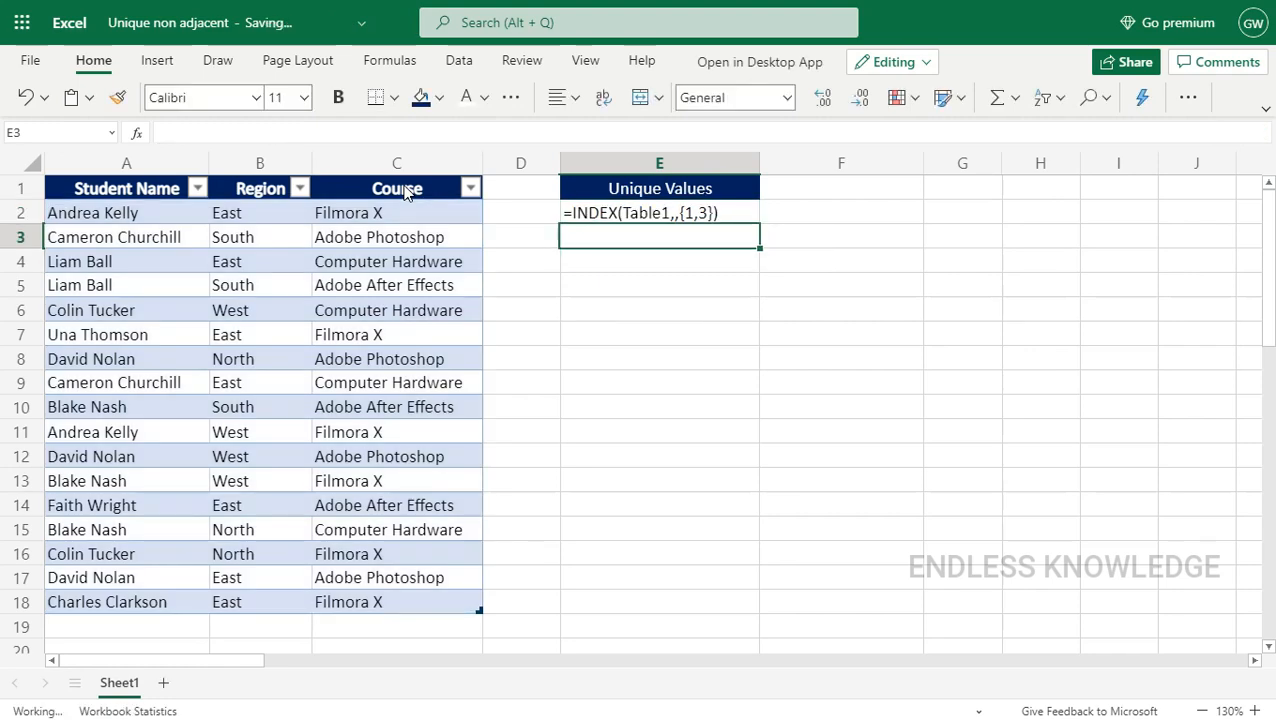
# Examine the INDEX formula's output in E2:F2 and its empty row number argument.
pyautogui.click(682, 216)
pyautogui.click(806, 216)
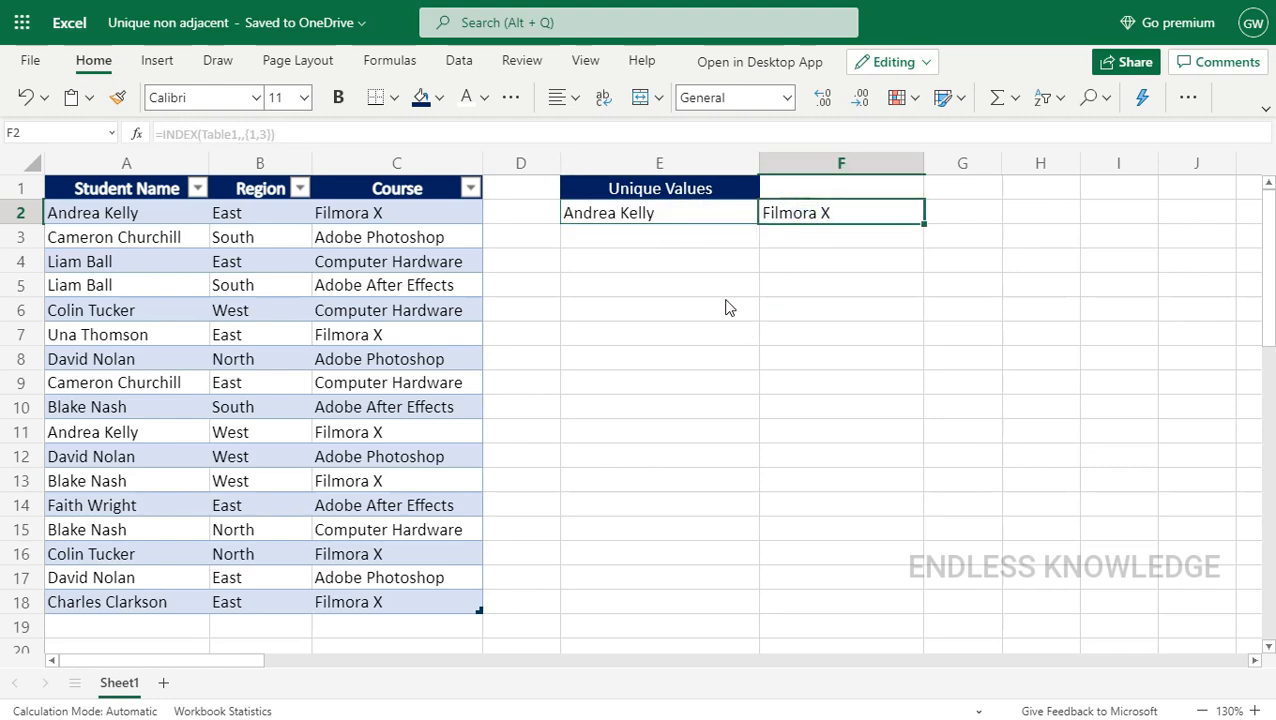
pyautogui.click(694, 250)
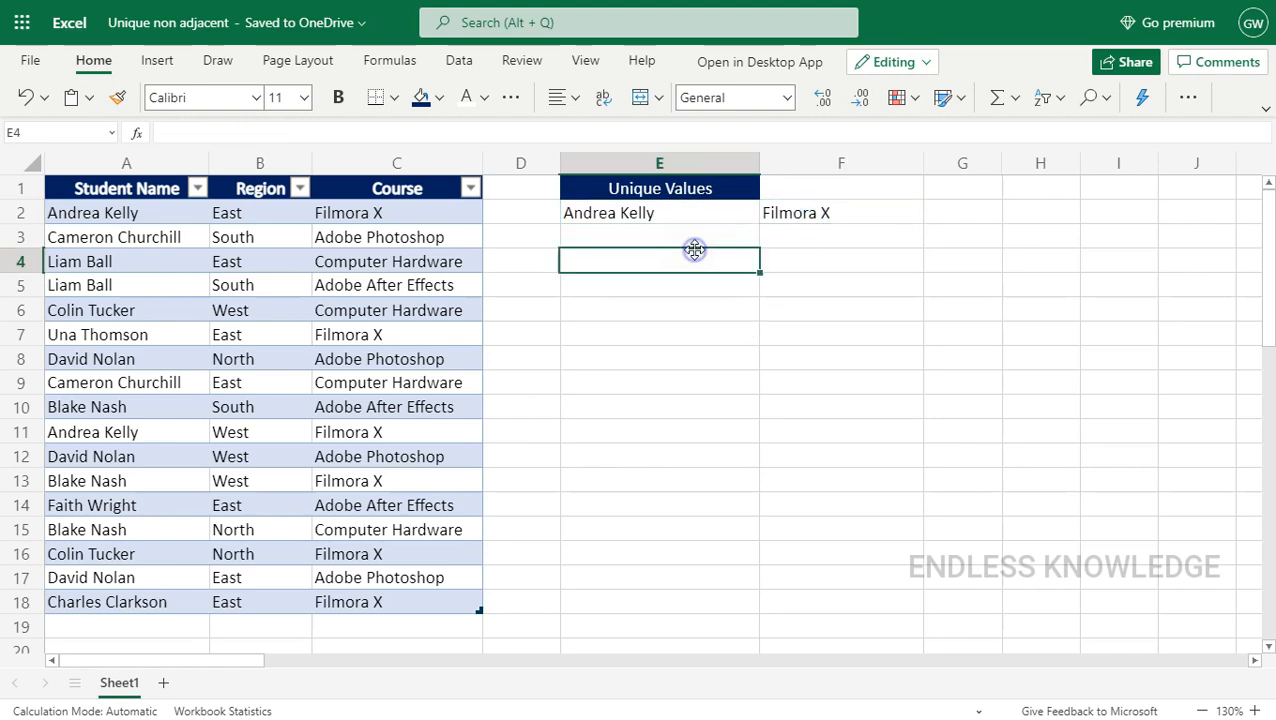
pyautogui.doubleClick(652, 216)
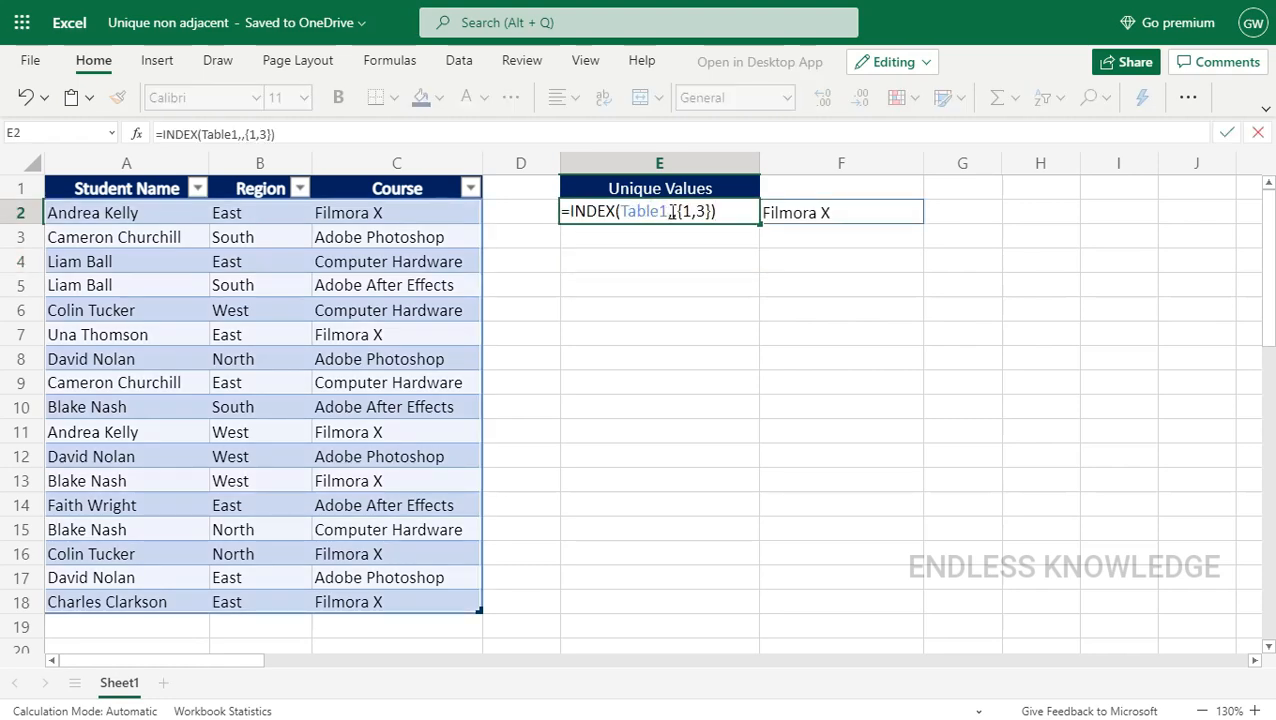
pyautogui.click(671, 211)
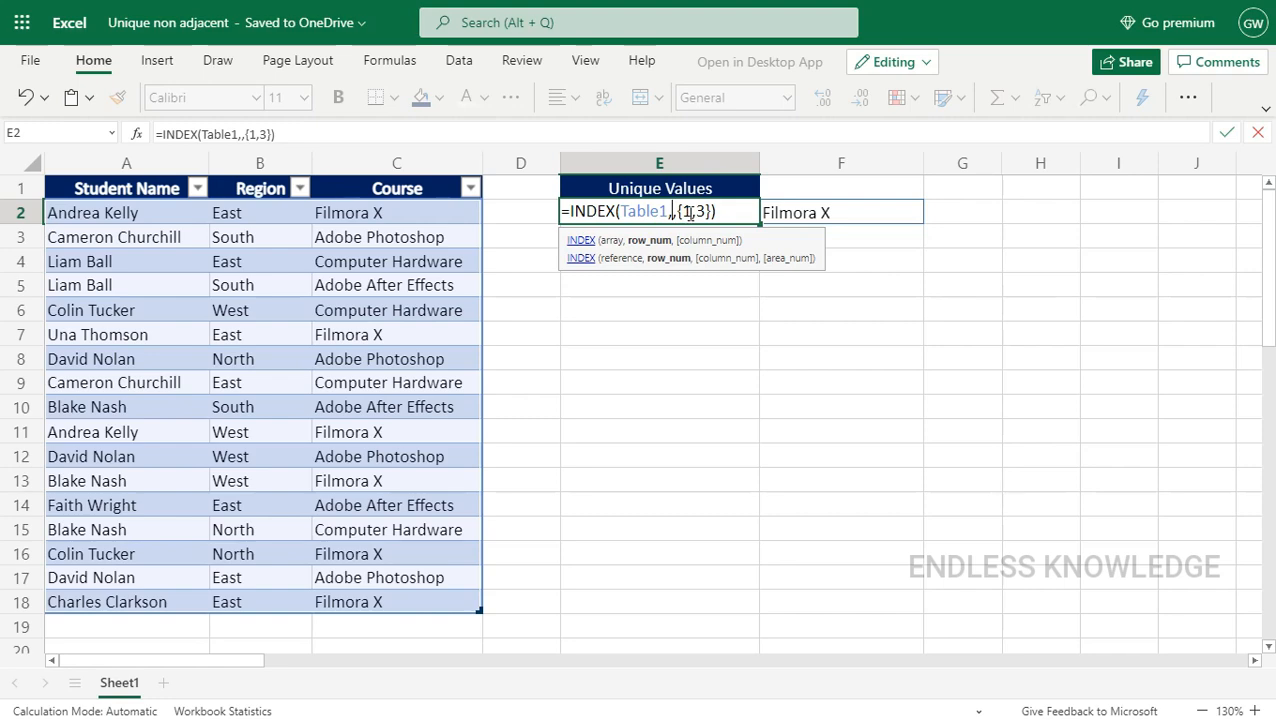
pyautogui.press('Escape')
# Begin a replacement INDEX formula in cell E2 with the whole of Table1 as its array.
pyautogui.write('=ind')
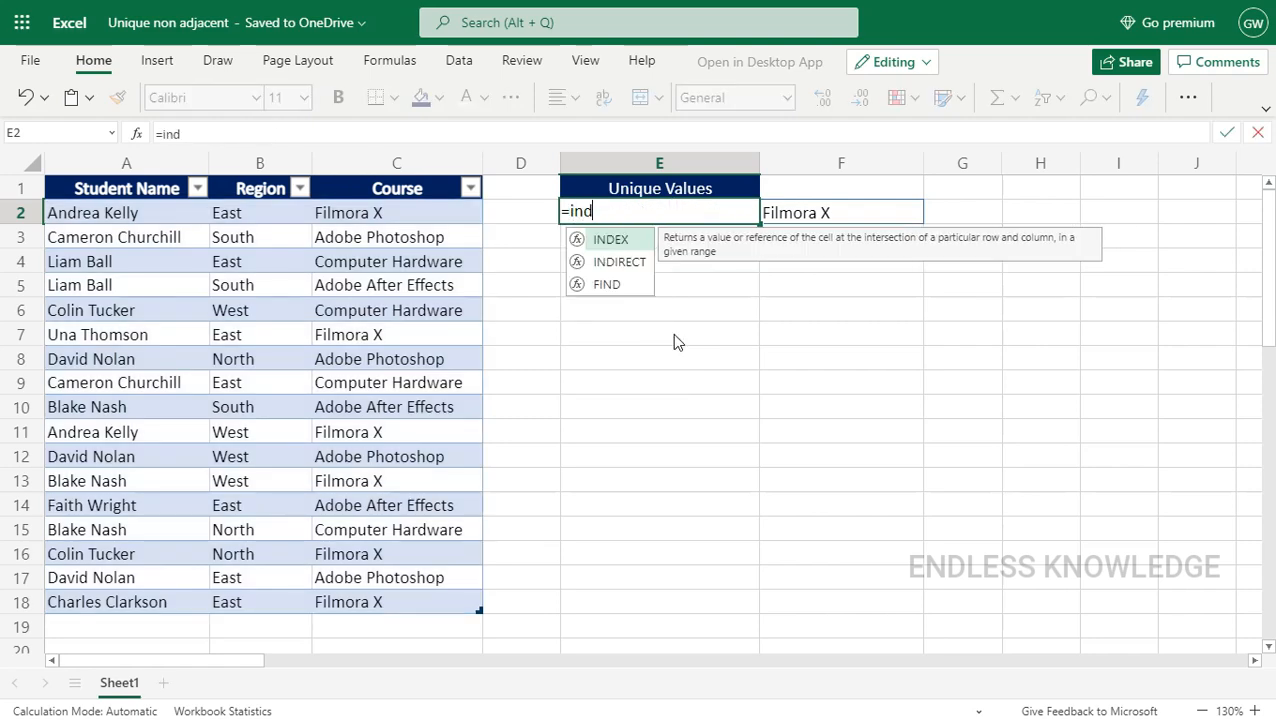
pyautogui.press('Tab')
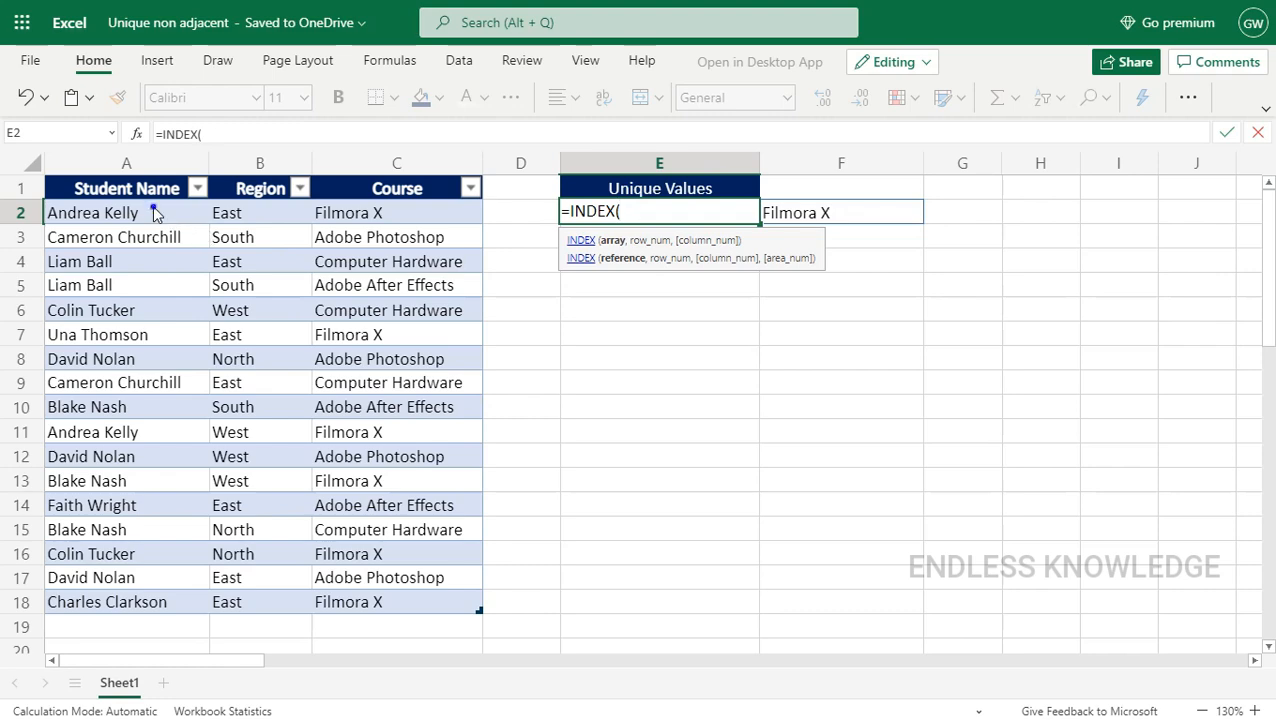
pyautogui.moveTo(157, 212); pyautogui.dragTo(405, 435)
pyautogui.moveTo(410, 538); pyautogui.dragTo(414, 598)
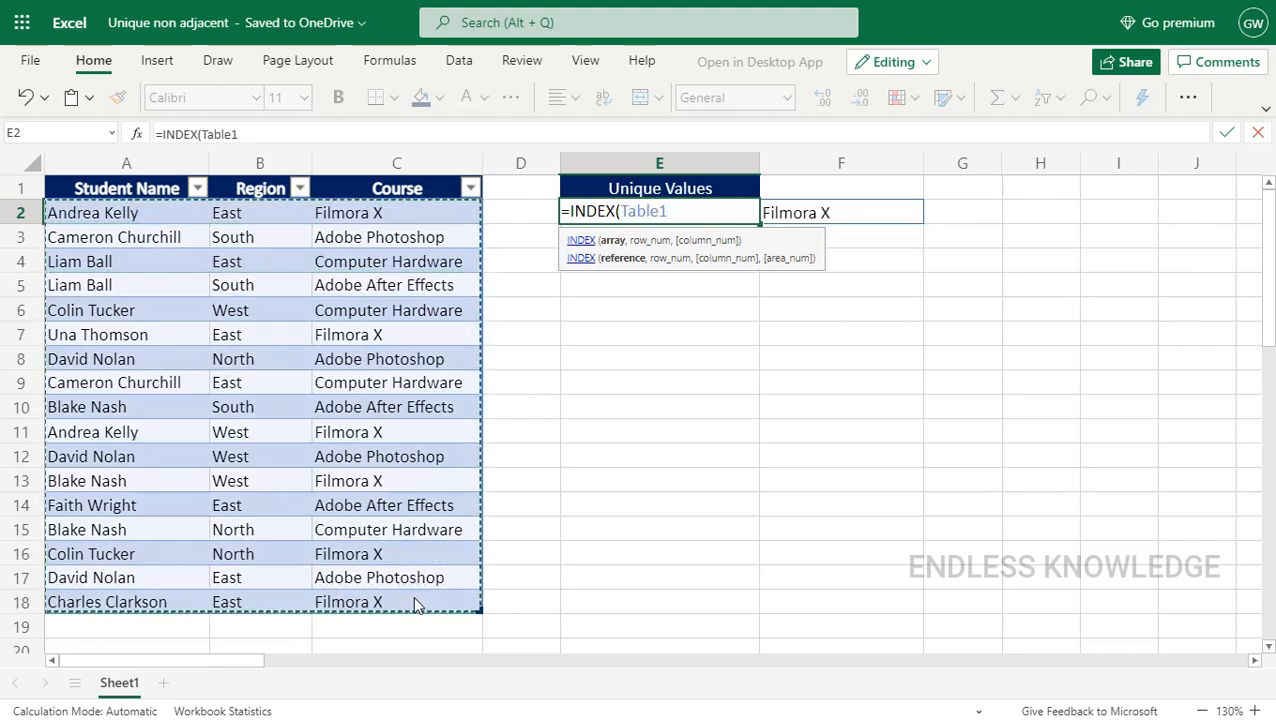
pyautogui.write(',')
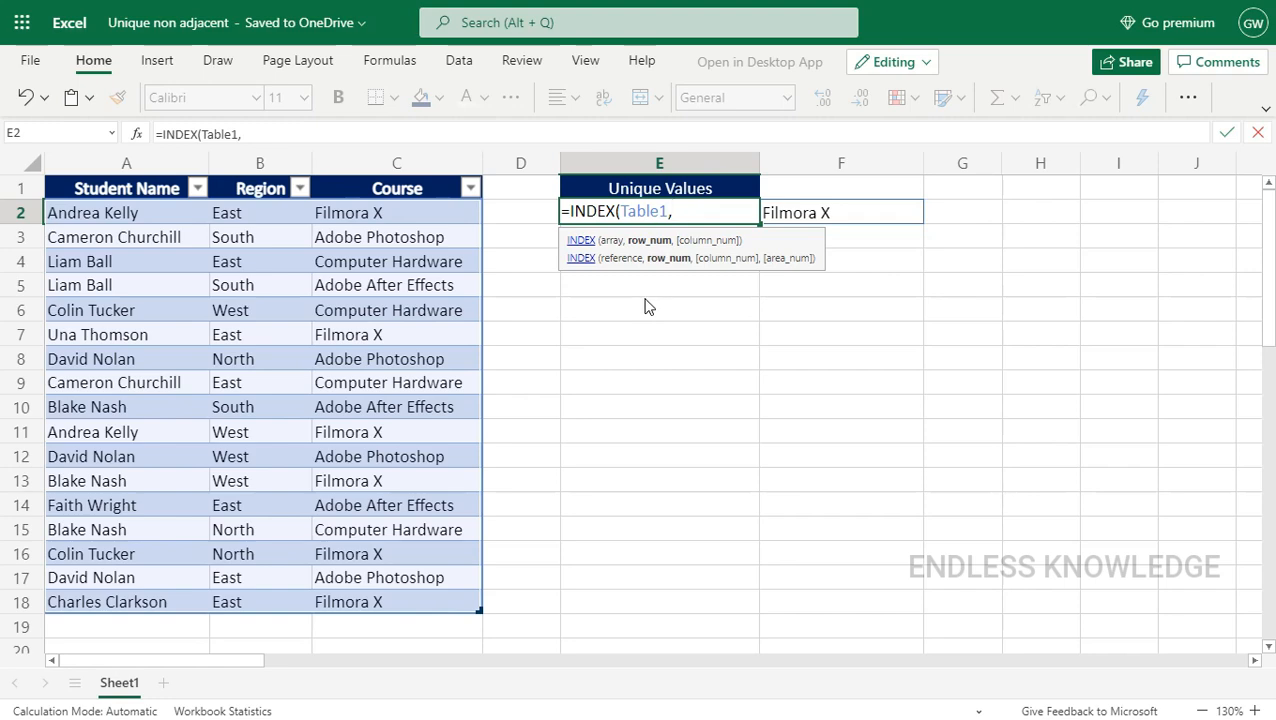
# Supply SEQUENCE(ROWS(Table1)) as the row number argument of the INDEX formula.
pyautogui.write('seq')
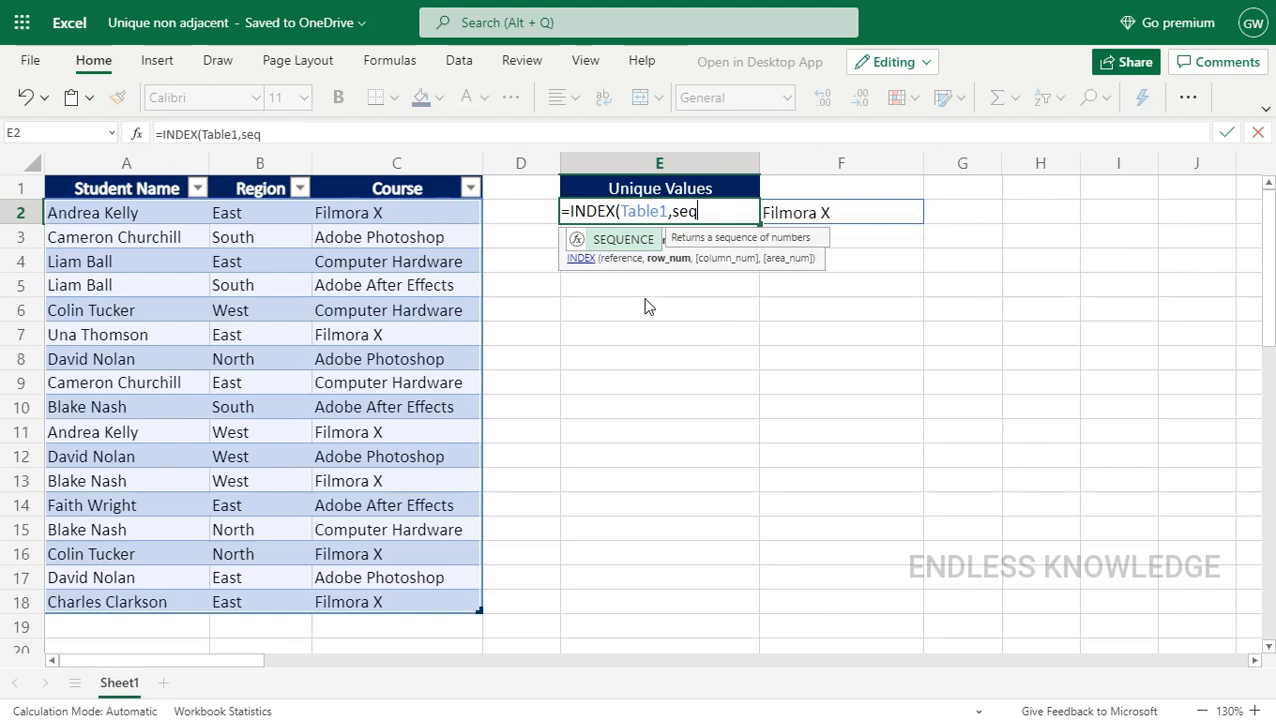
pyautogui.press('Tab')
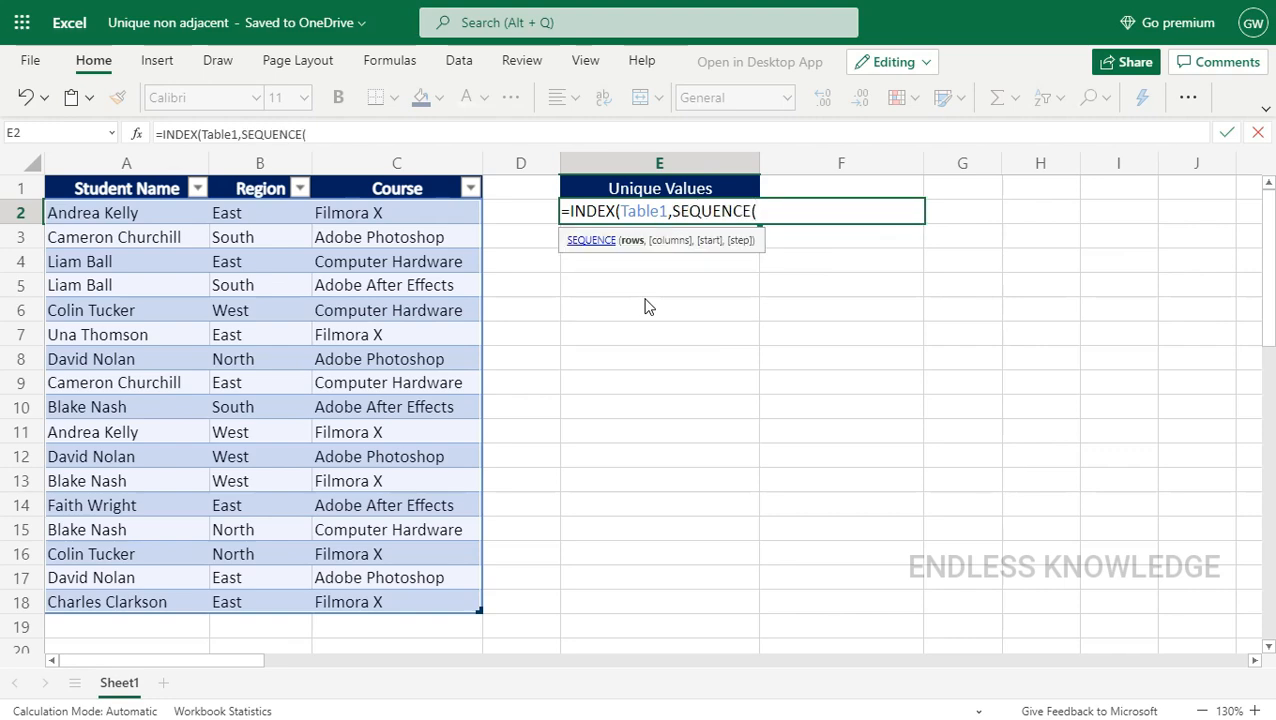
pyautogui.write('r')
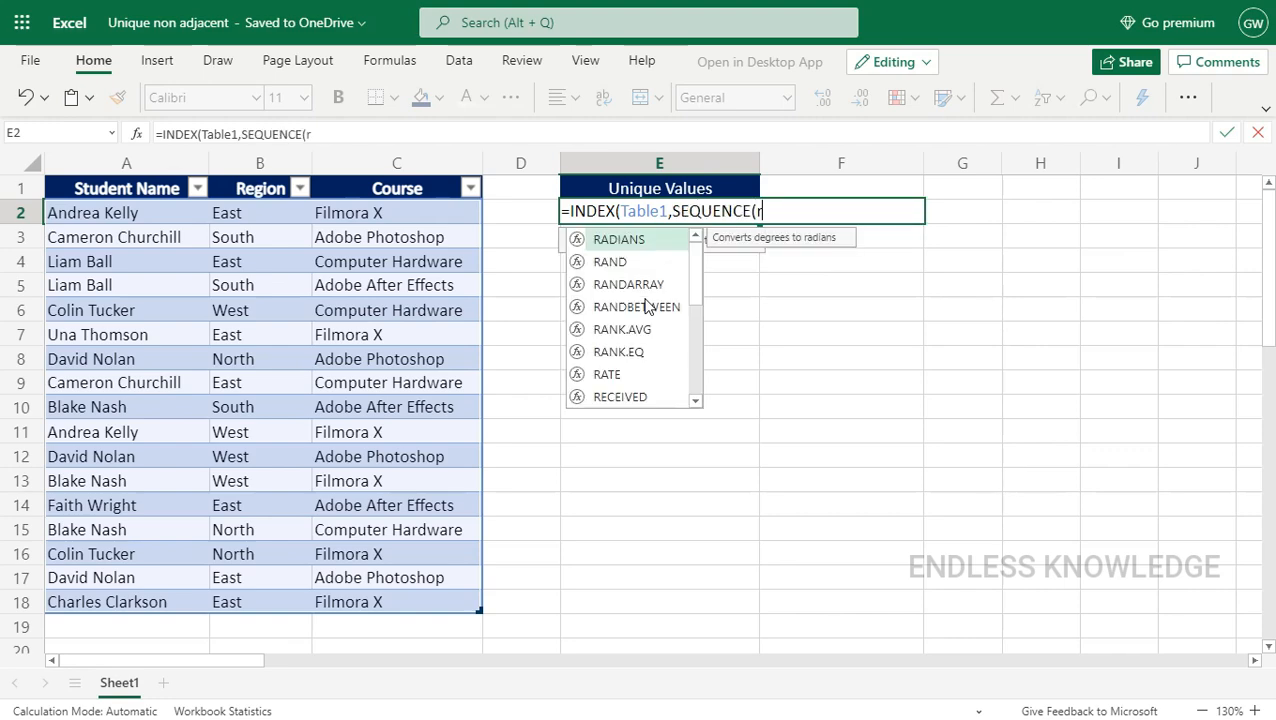
pyautogui.write('ows')
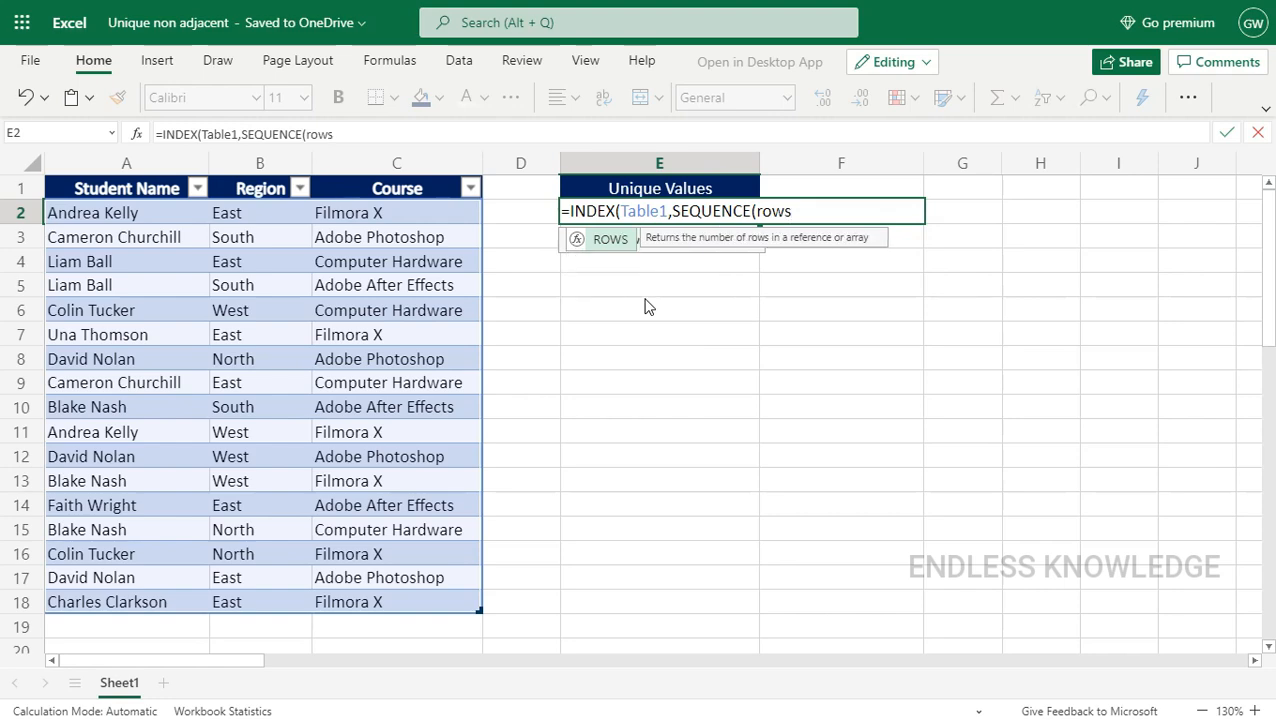
pyautogui.write('(')
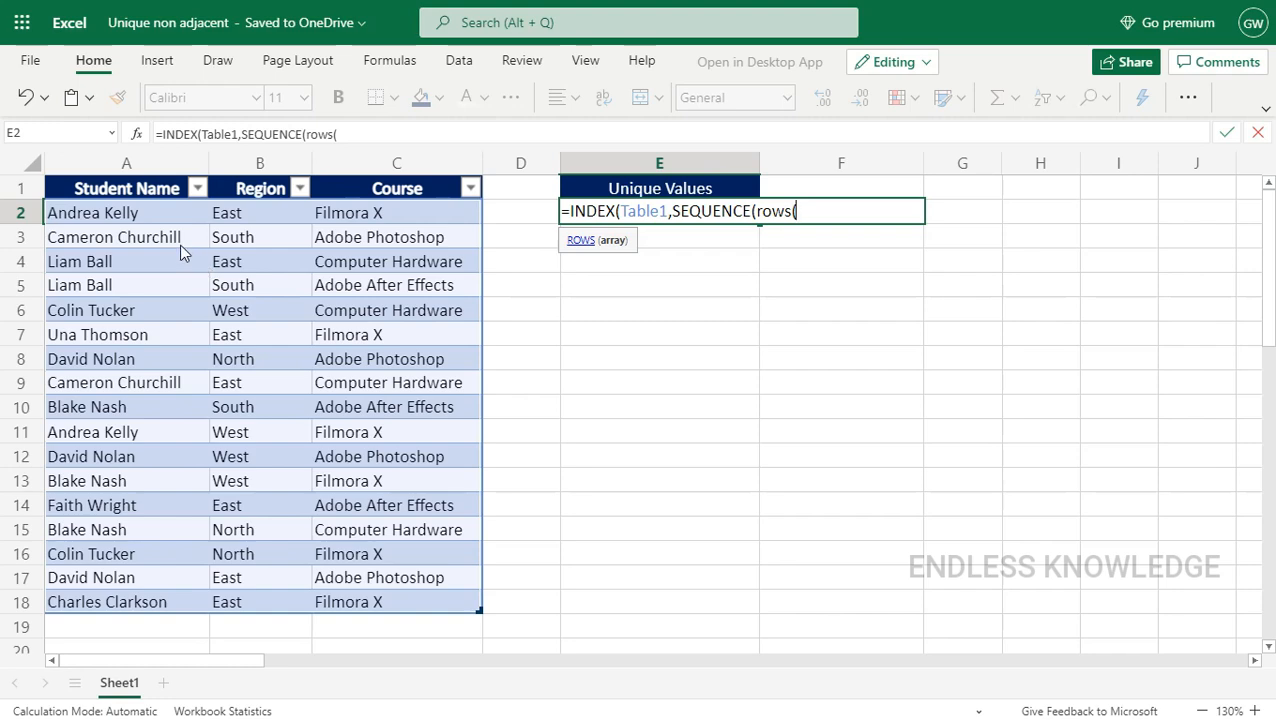
pyautogui.moveTo(182, 214); pyautogui.dragTo(407, 605)
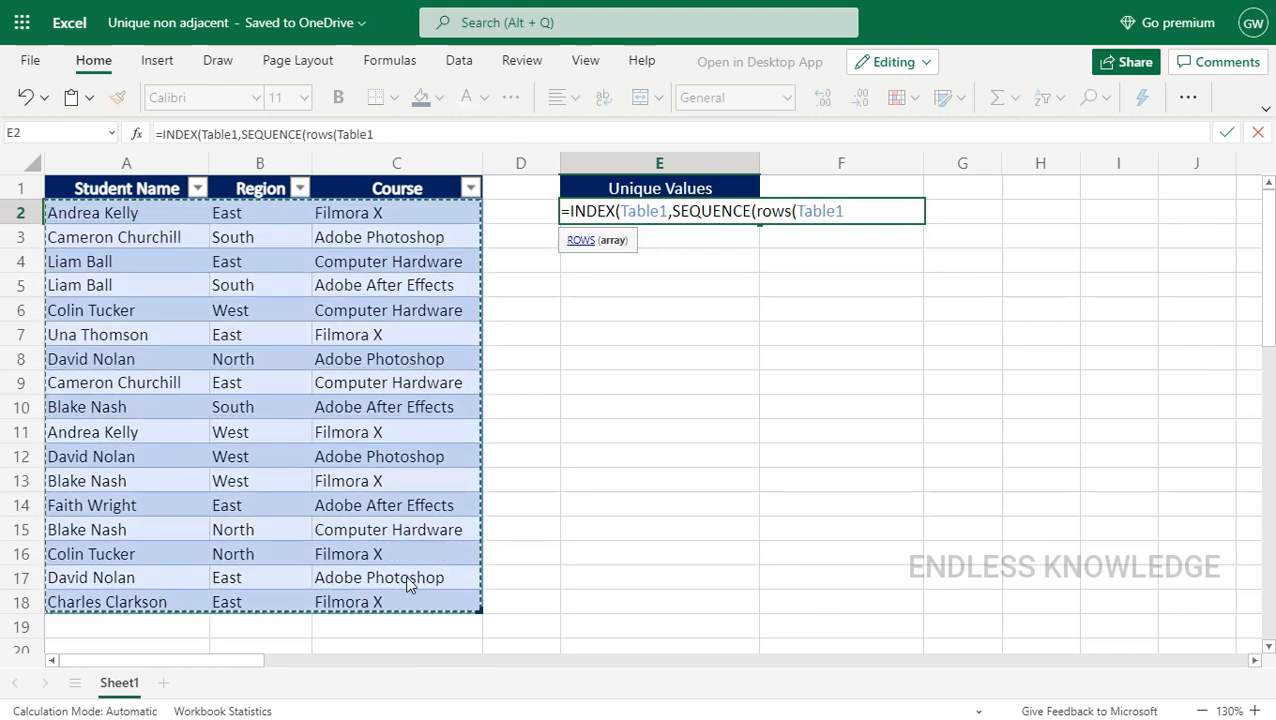
pyautogui.write(')')
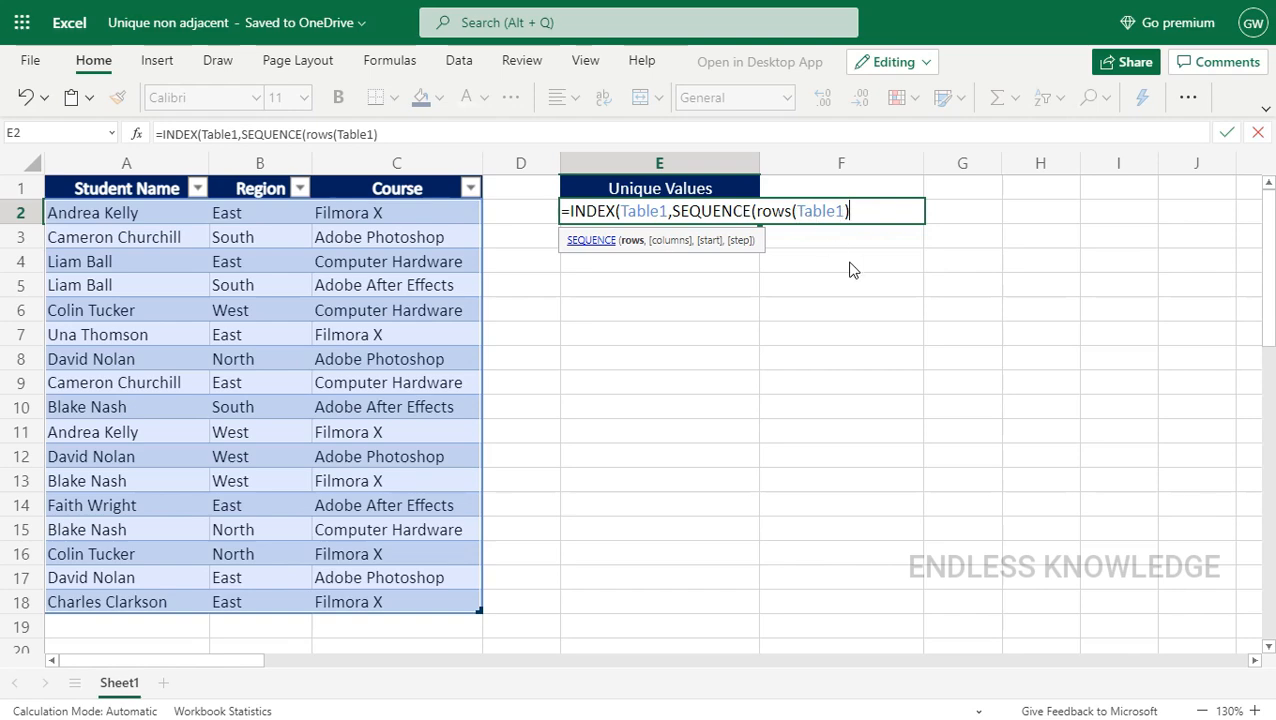
pyautogui.write(')')
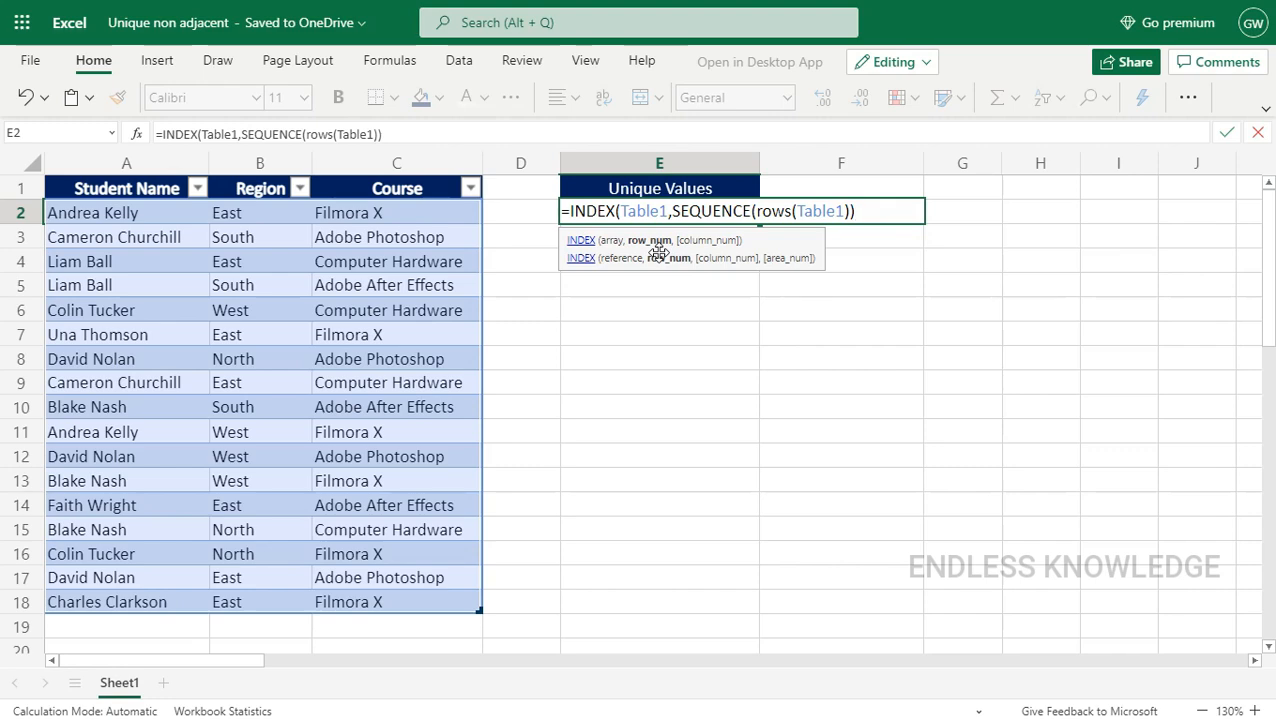
# Give {1,3} as the INDEX column number argument and complete the formula in cell E2.
pyautogui.write(',')
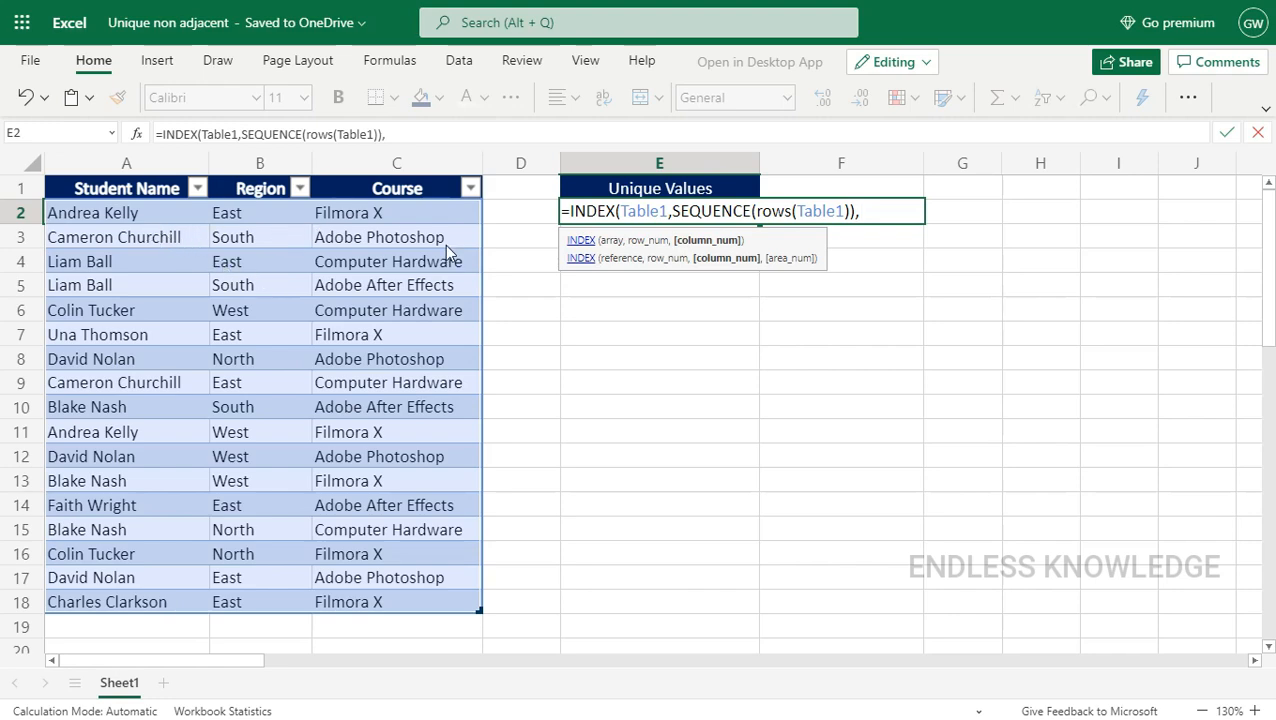
pyautogui.write('{1,')
pyautogui.write('3')
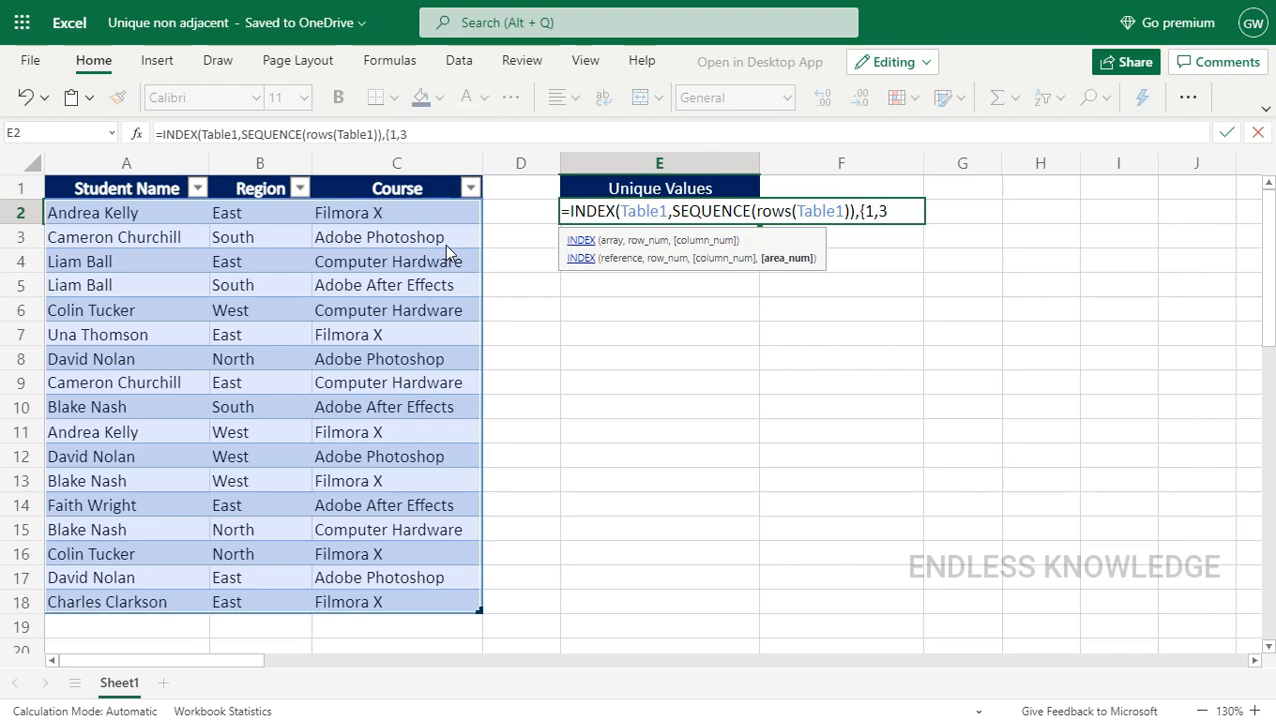
pyautogui.write('})')
pyautogui.write(')')
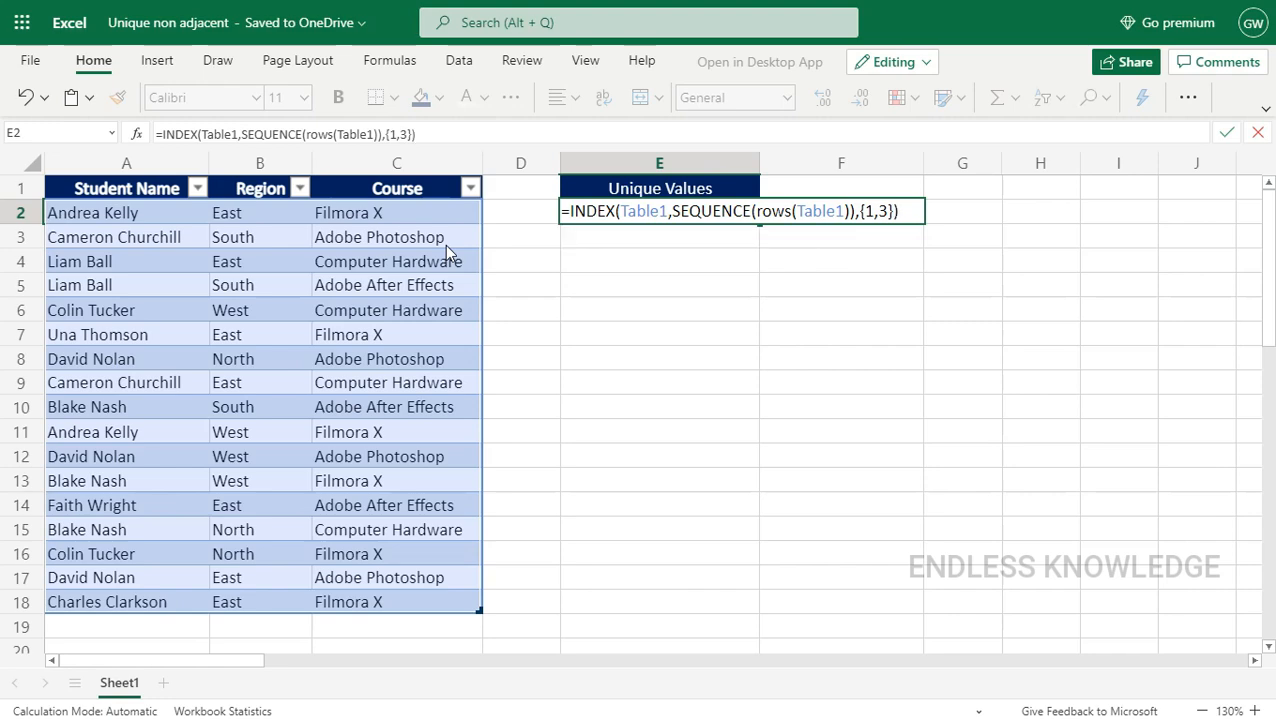
pyautogui.press('Return')
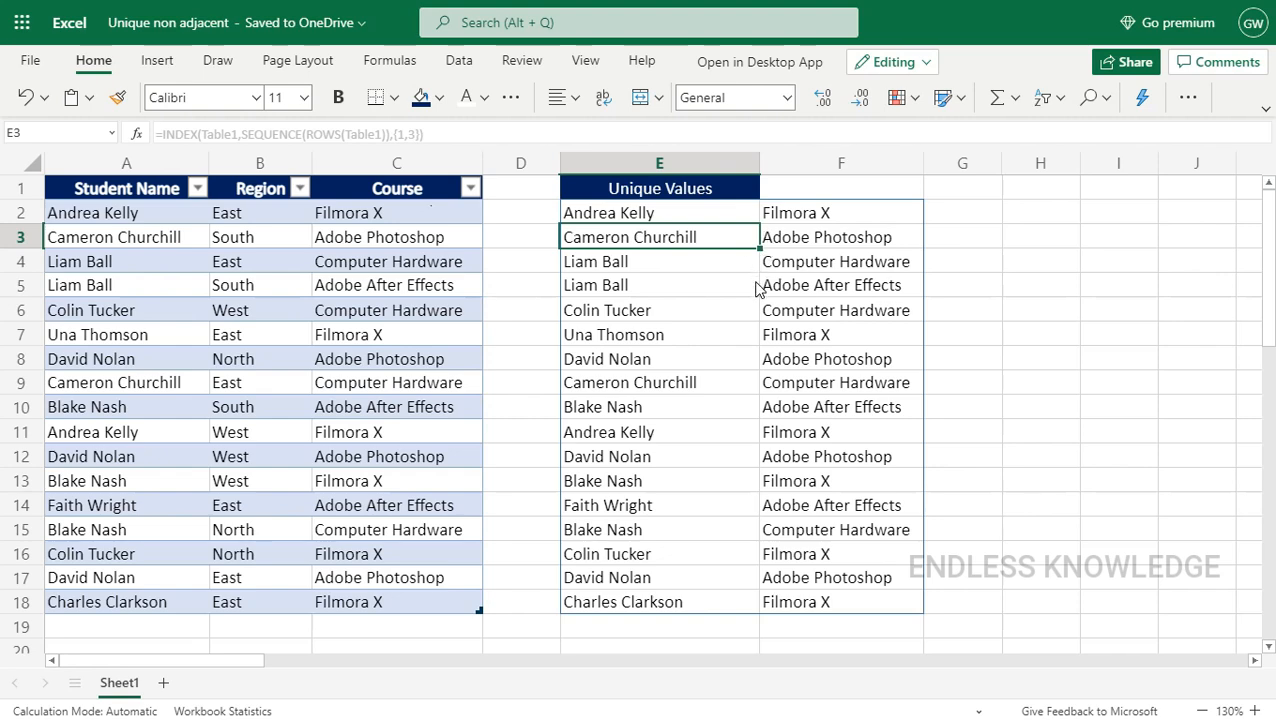
# Wrap the existing INDEX formula in cell E2 in a UNIQUE function, keeping the other UNIQUE arguments empty.
pyautogui.click(672, 213)
pyautogui.click(452, 134)
pyautogui.moveTo(452, 134); pyautogui.dragTo(151, 149)
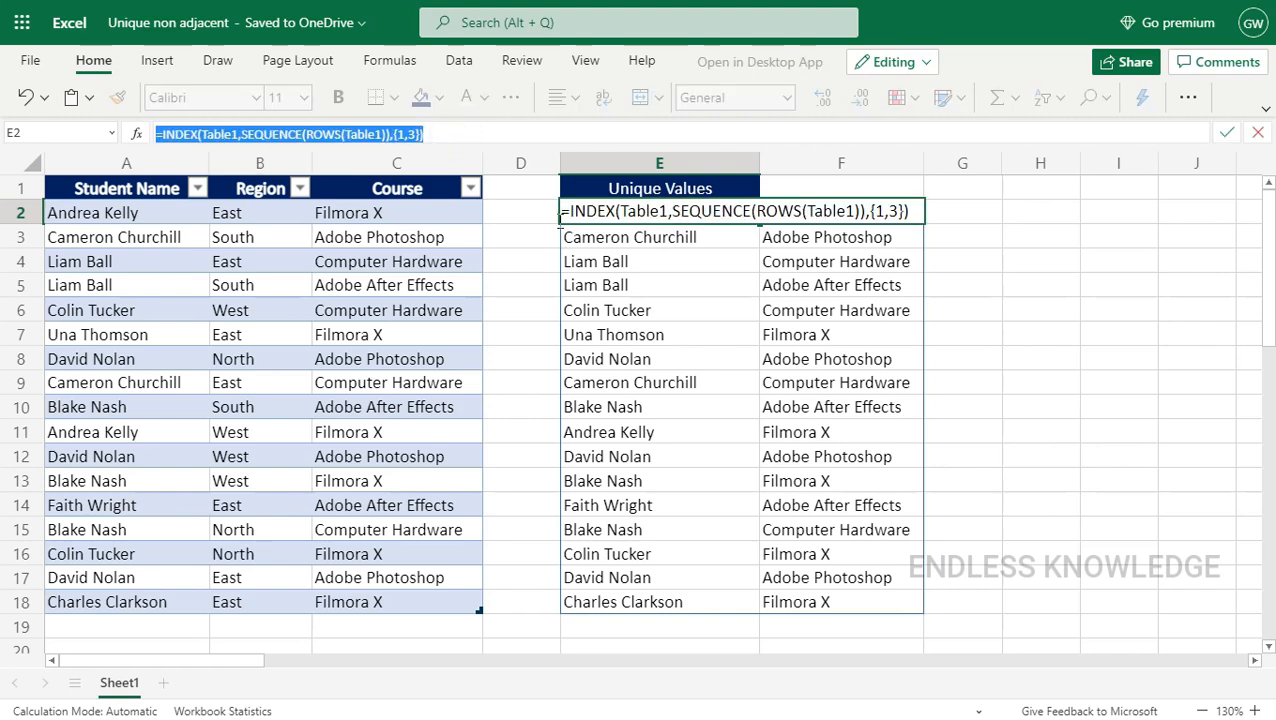
pyautogui.click(569, 211)
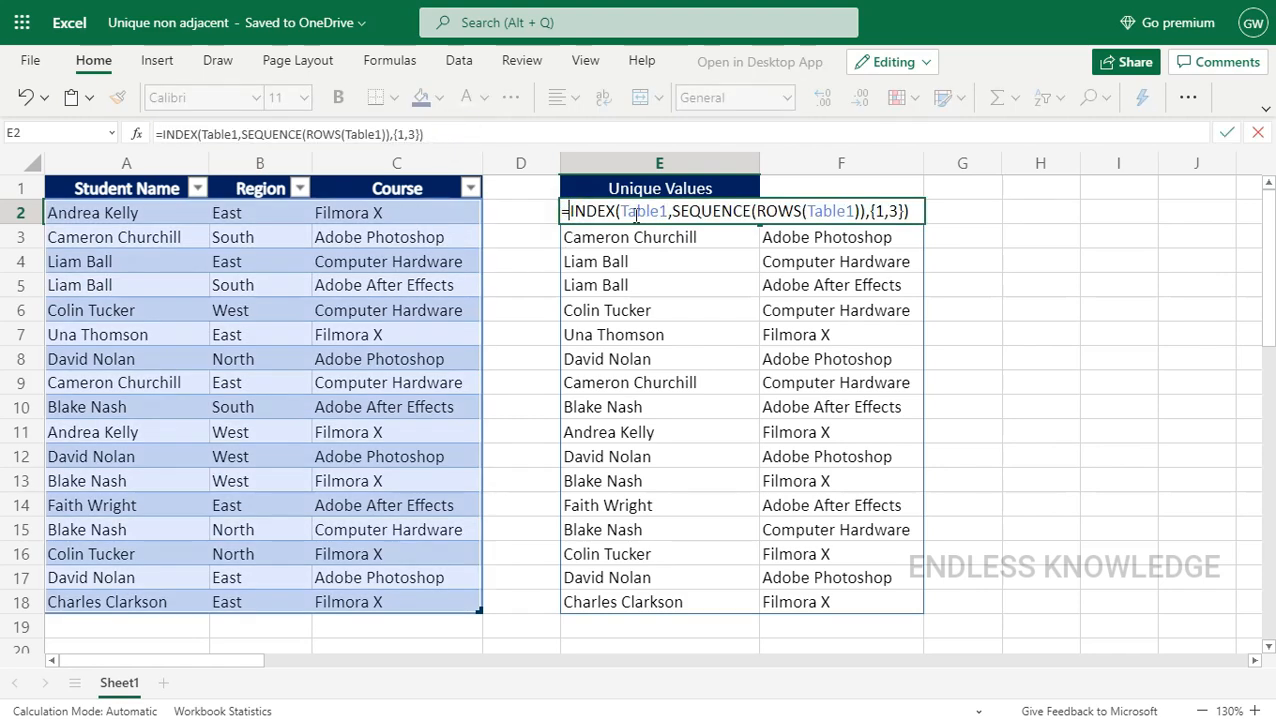
pyautogui.write('unique')
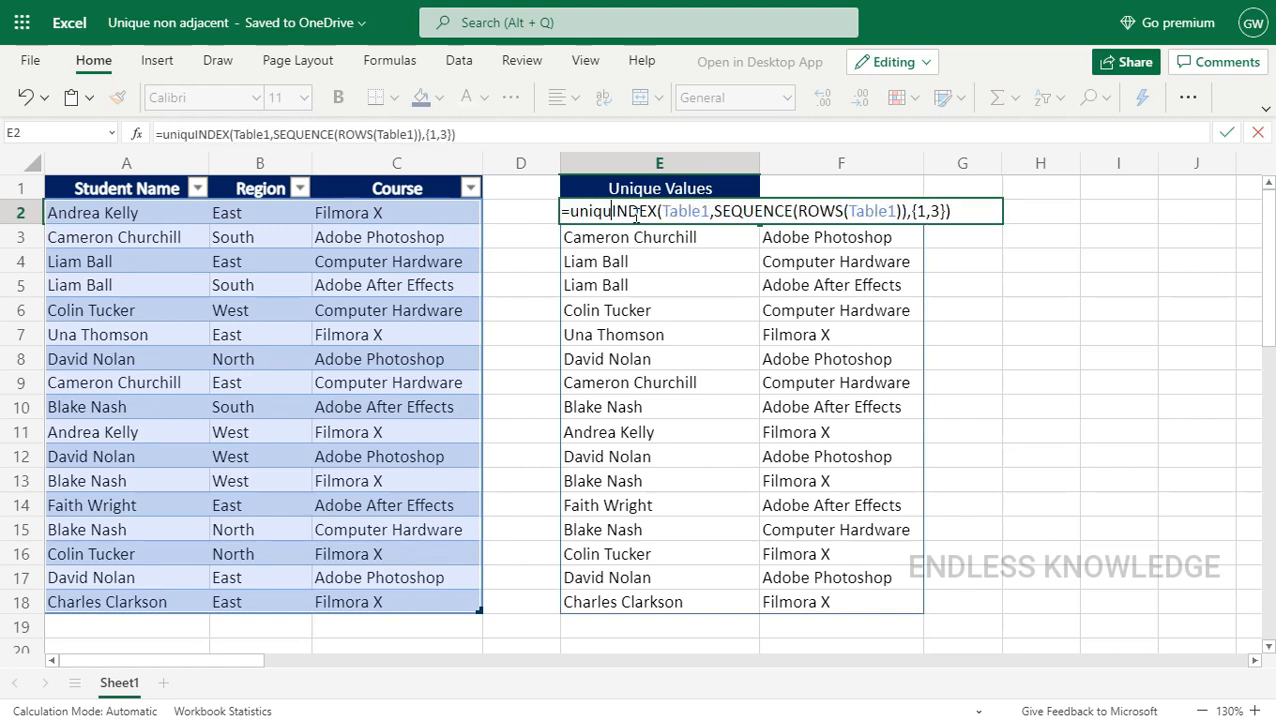
pyautogui.write('(')
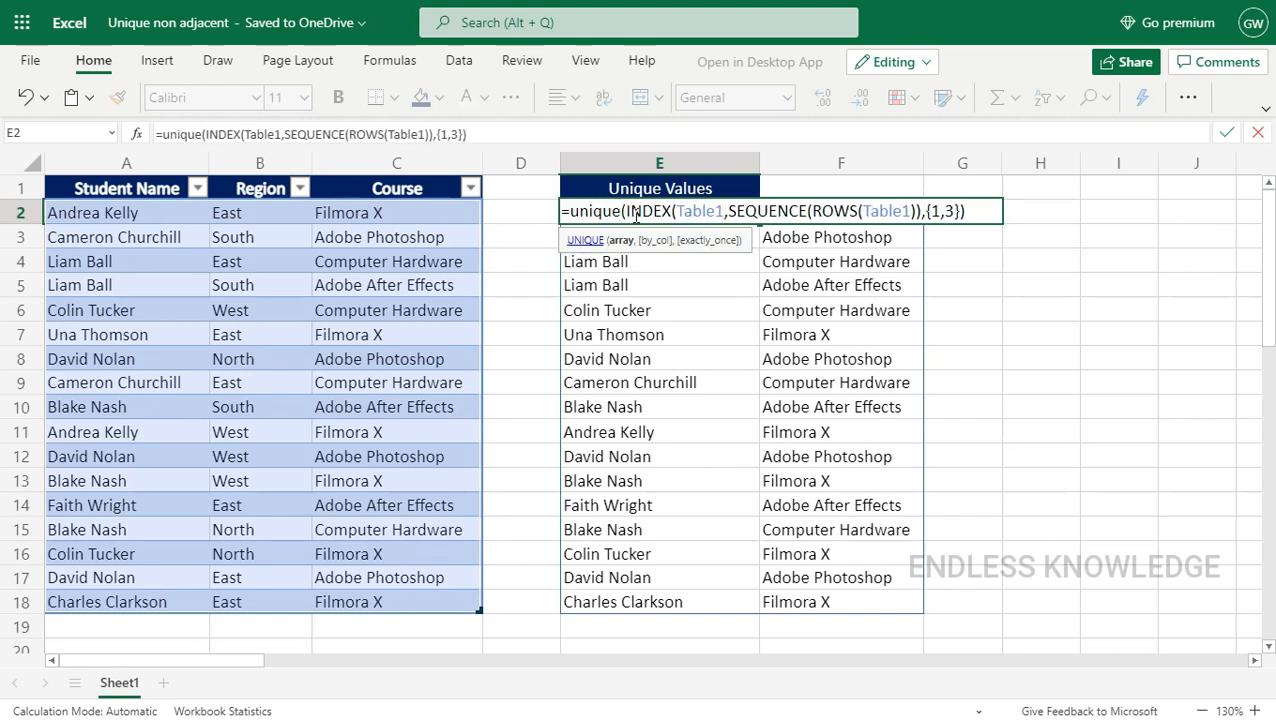
pyautogui.click(970, 211)
pyautogui.write(')')
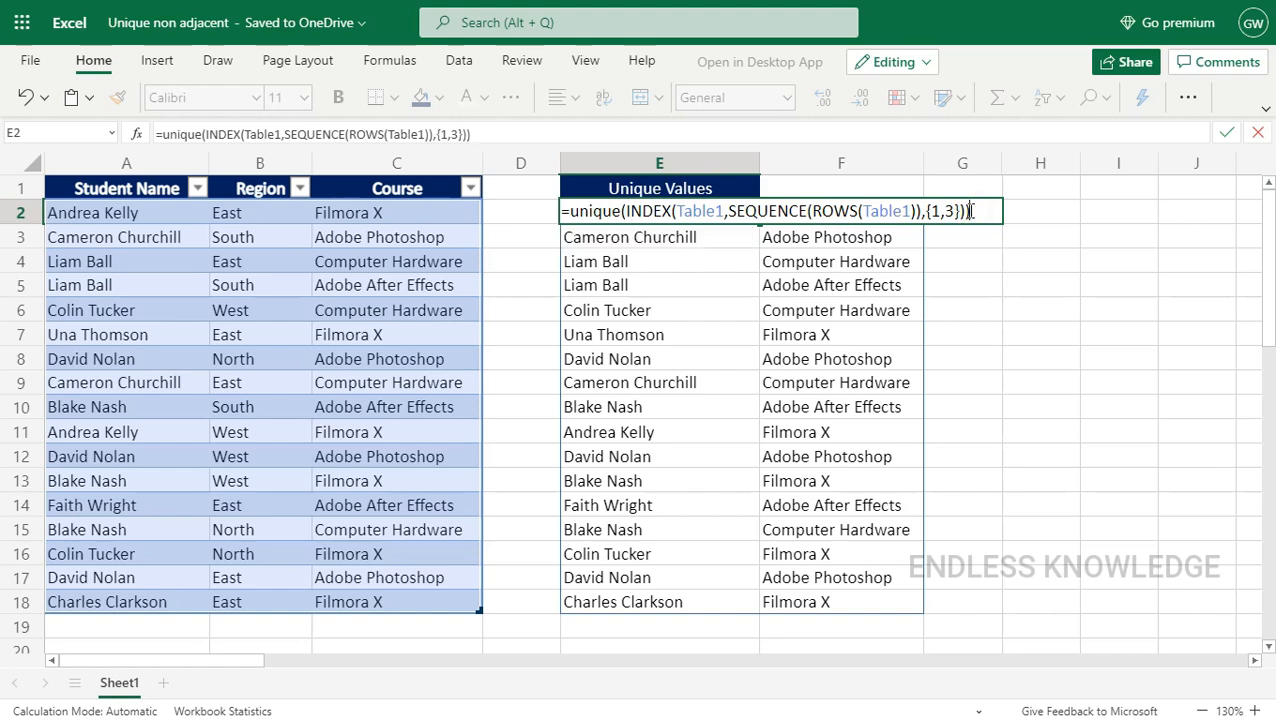
pyautogui.press('Return')
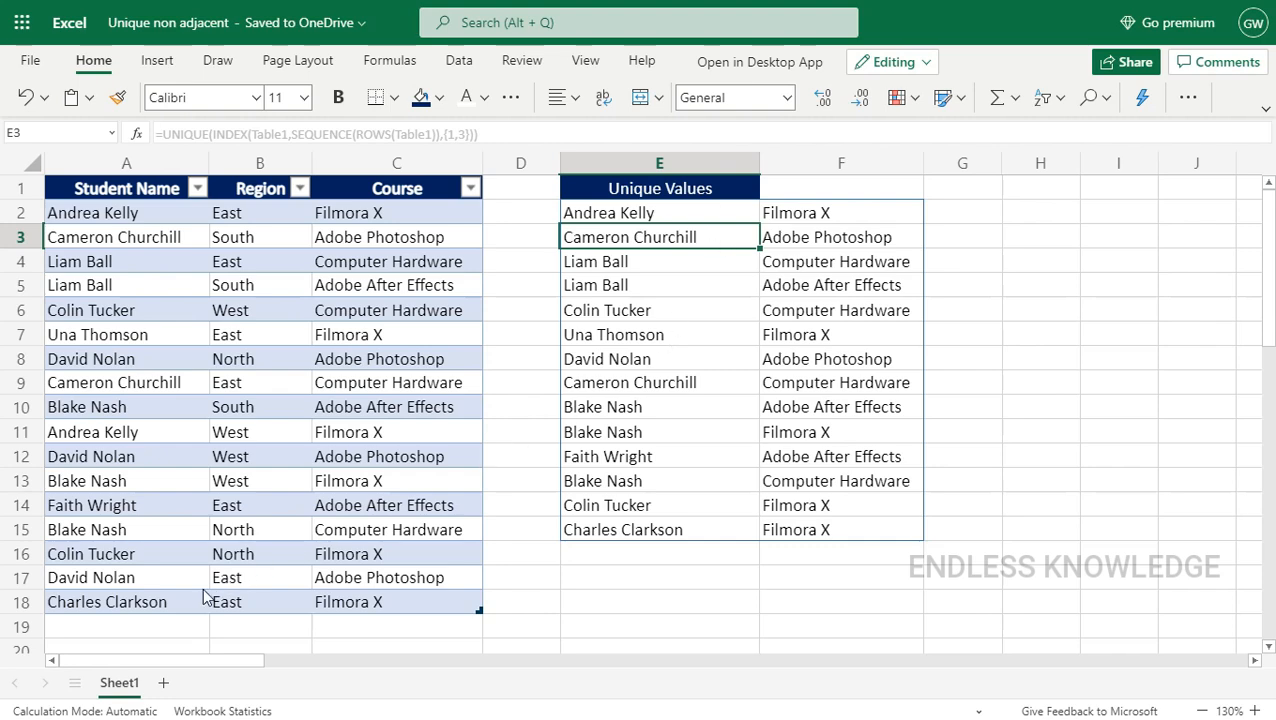
# Add table row 19 with a student's first name, region East and course Filmora X, and check it against the end of the unique list.
pyautogui.click(137, 626)
pyautogui.write('henry')
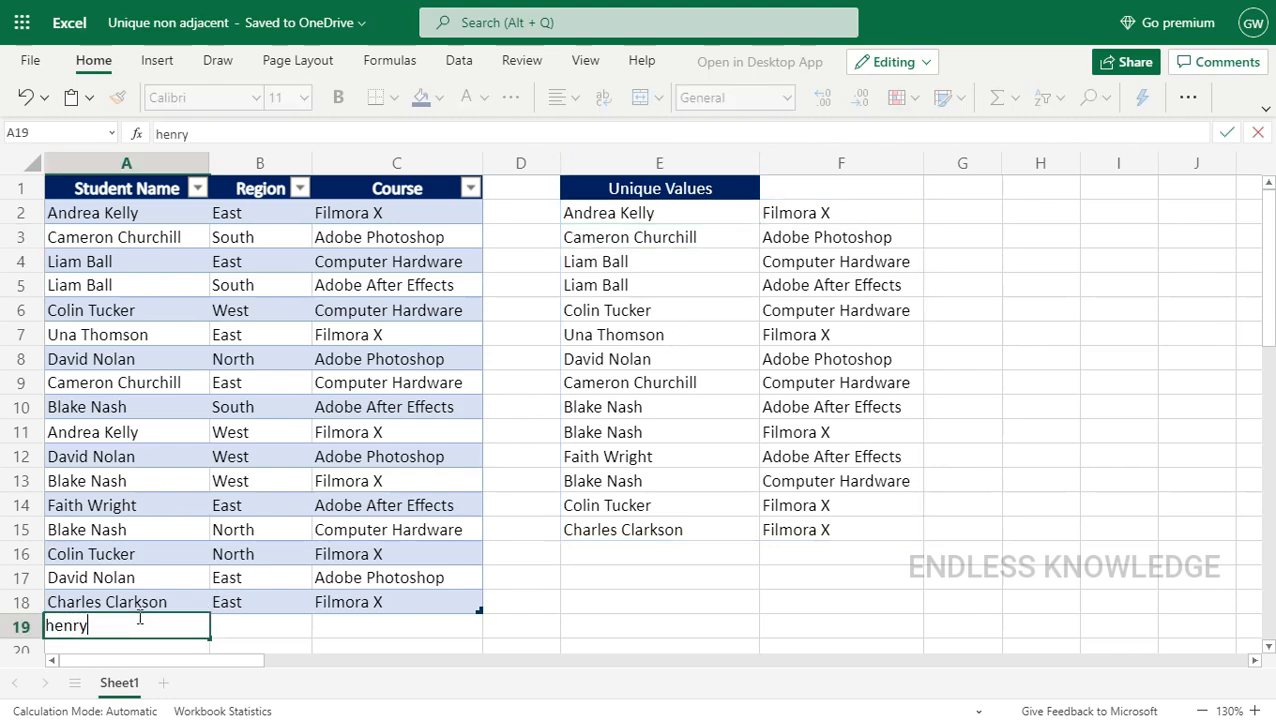
pyautogui.press('Tab')
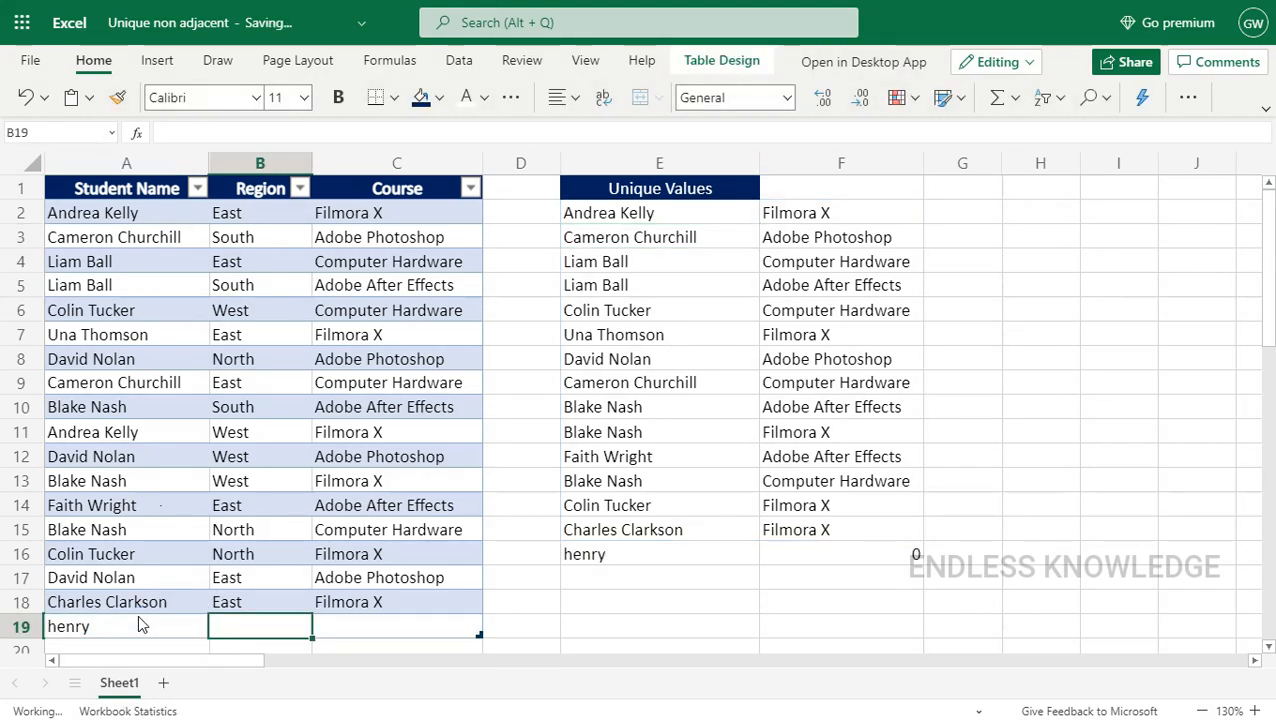
pyautogui.write('East')
pyautogui.press('Tab')
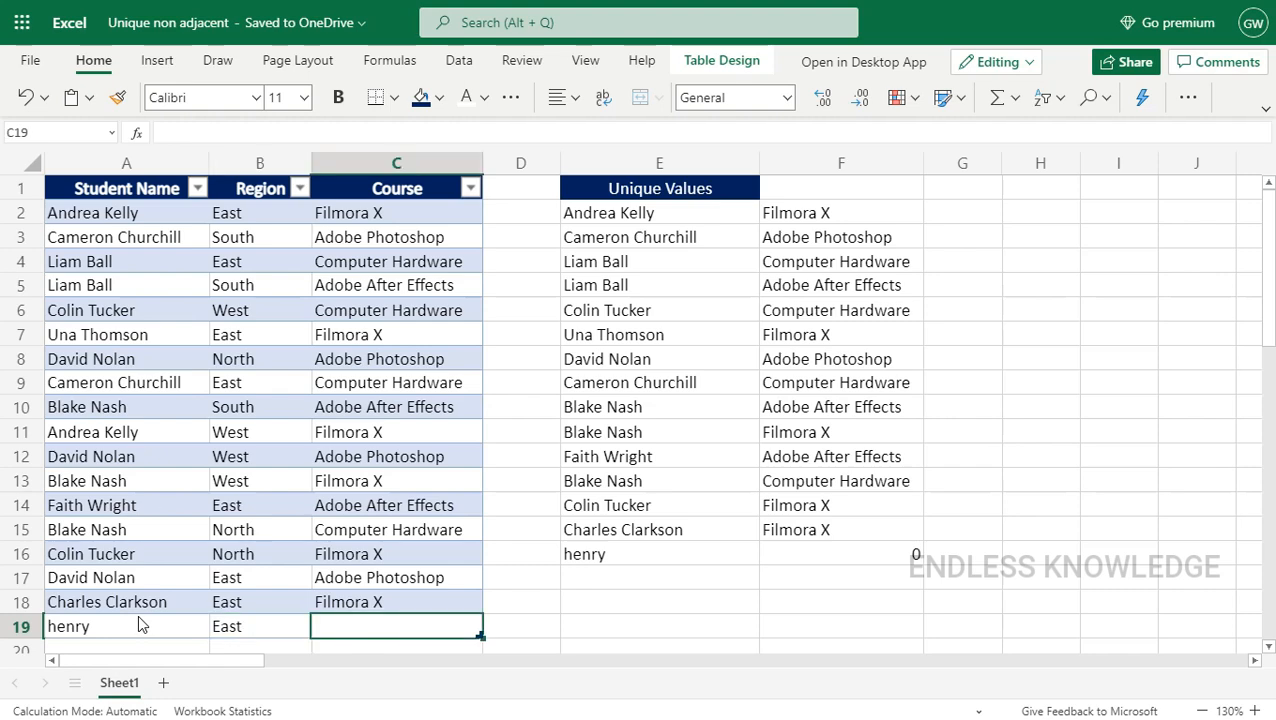
pyautogui.hotkey('ctrl', 'd')
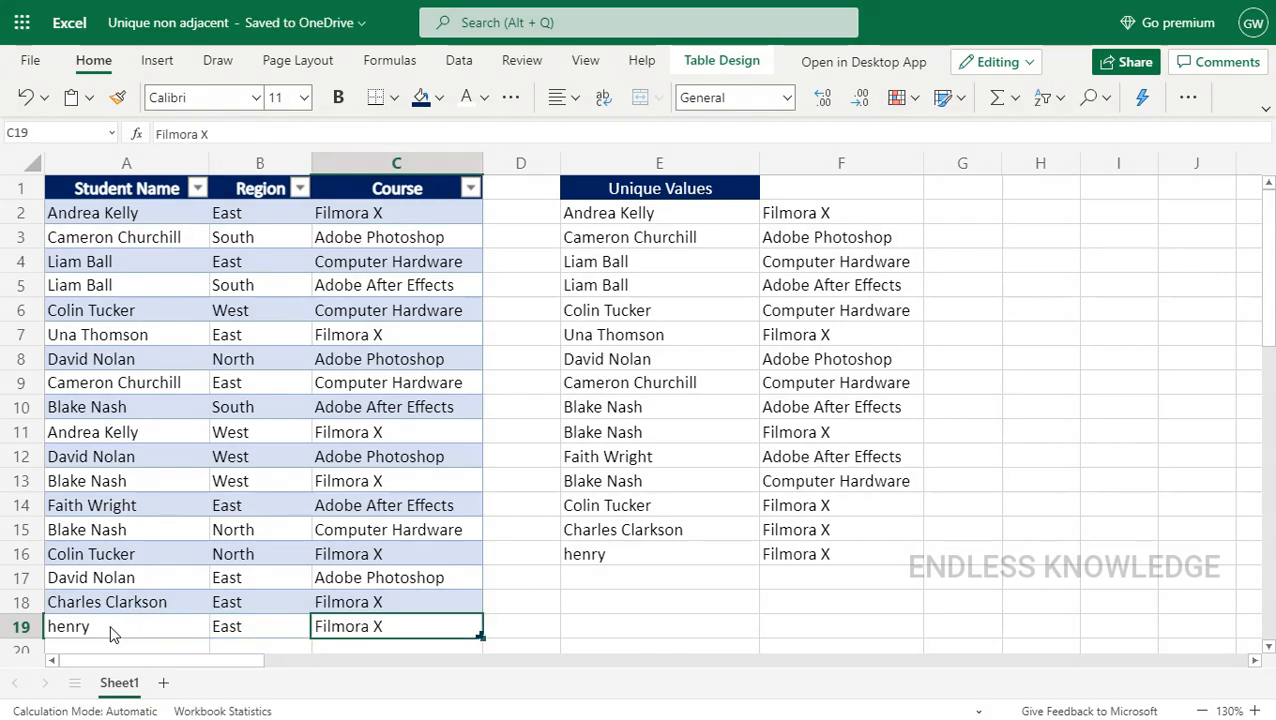
pyautogui.moveTo(111, 630); pyautogui.dragTo(356, 617)
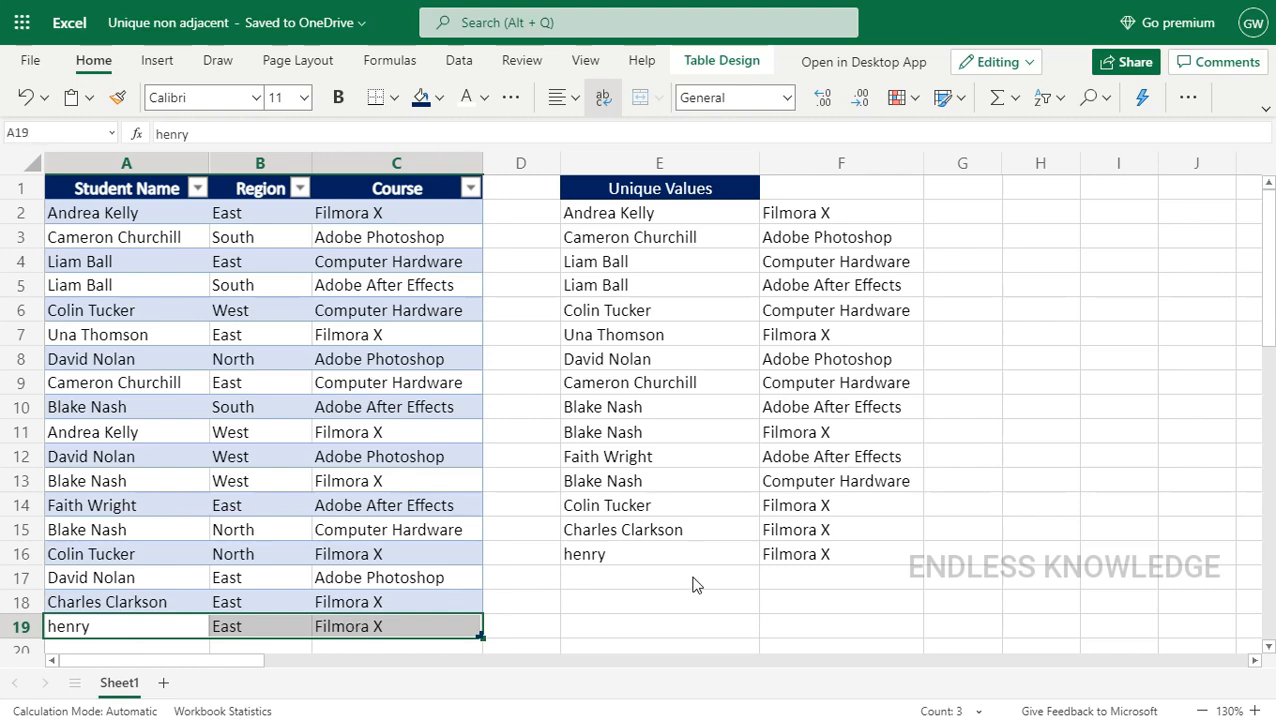
pyautogui.moveTo(684, 555); pyautogui.dragTo(800, 530)
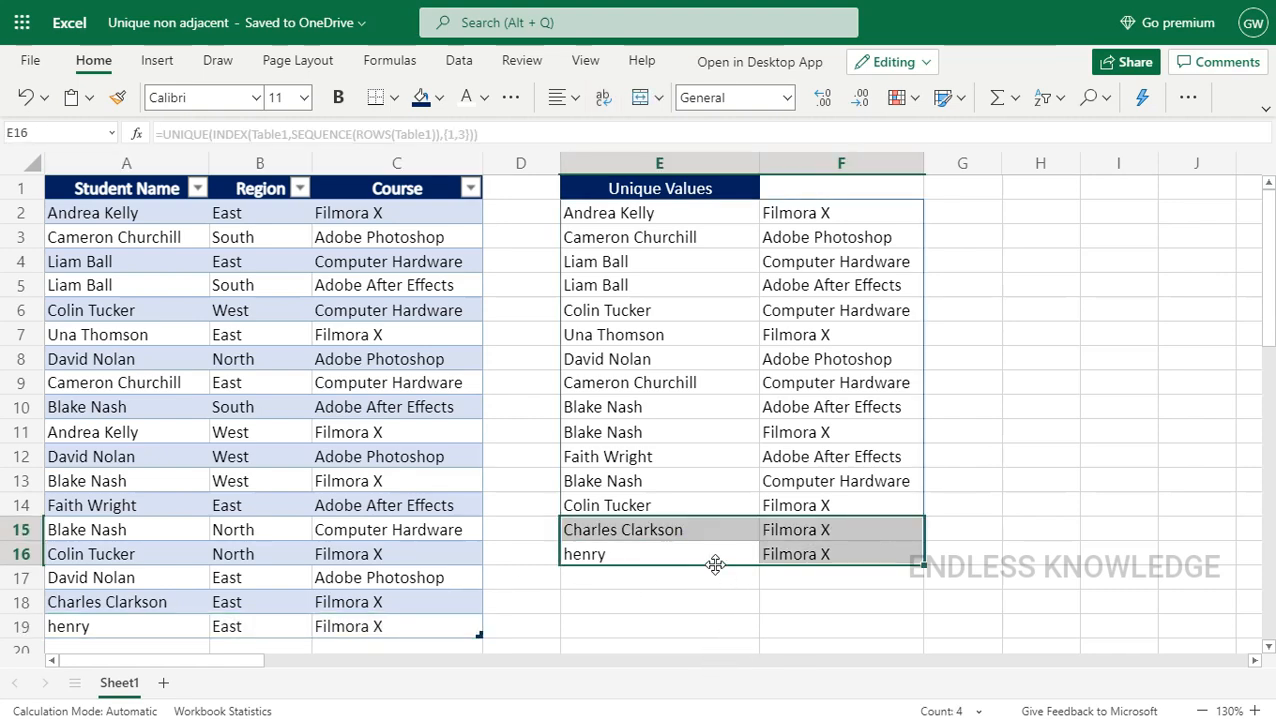
pyautogui.click(694, 605)
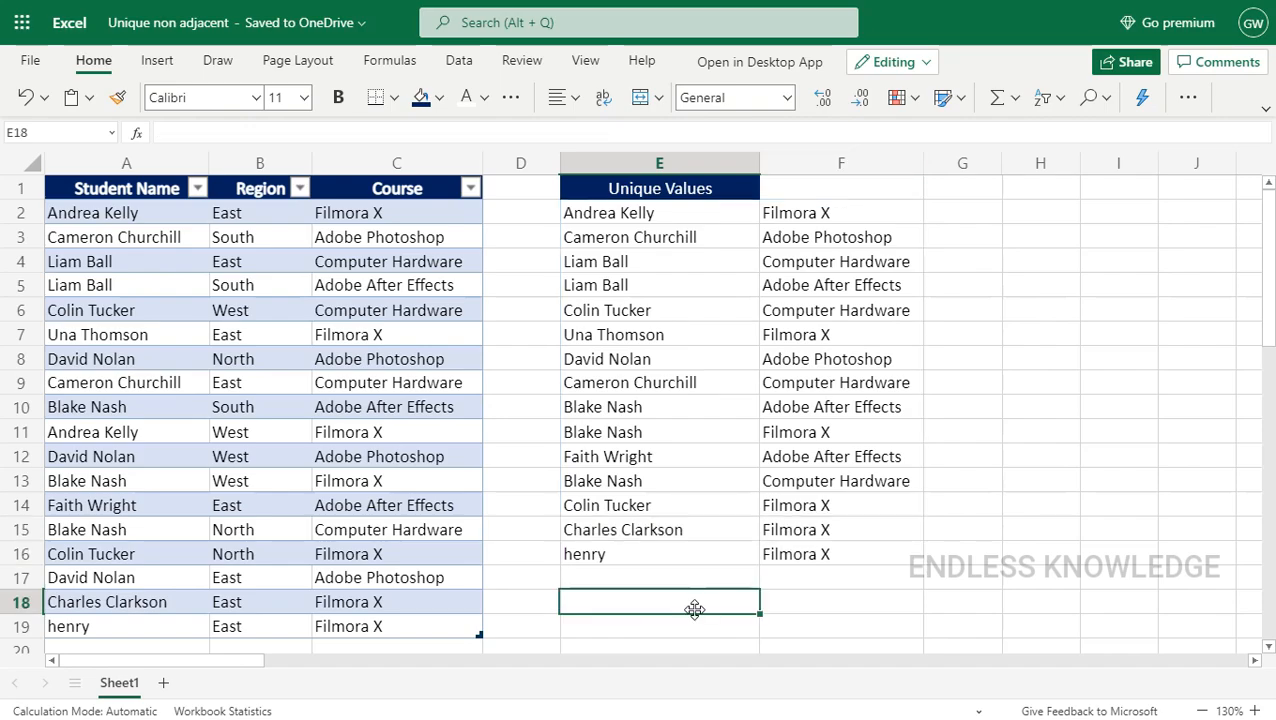